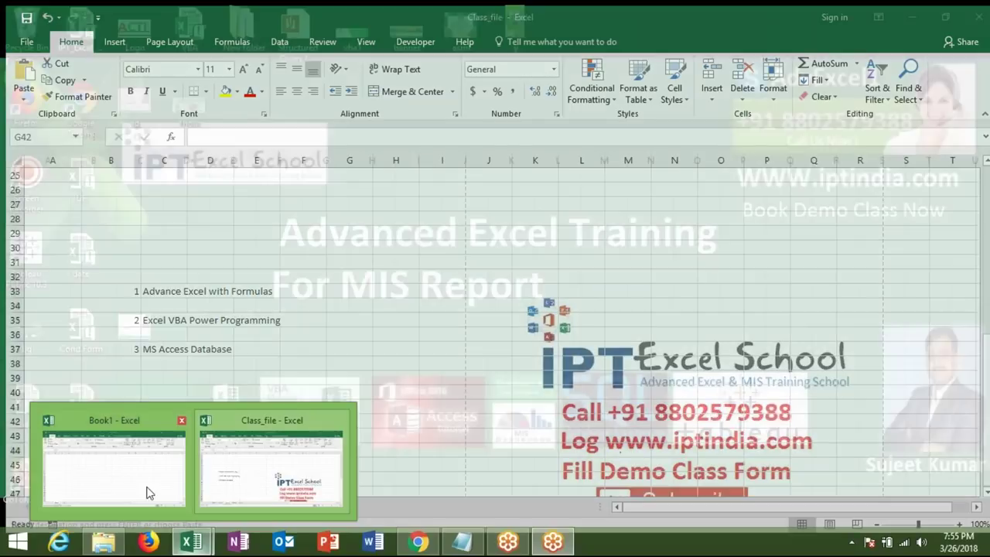
Open the IPT_Excel_School workbook from the recent files list
click(146, 490)
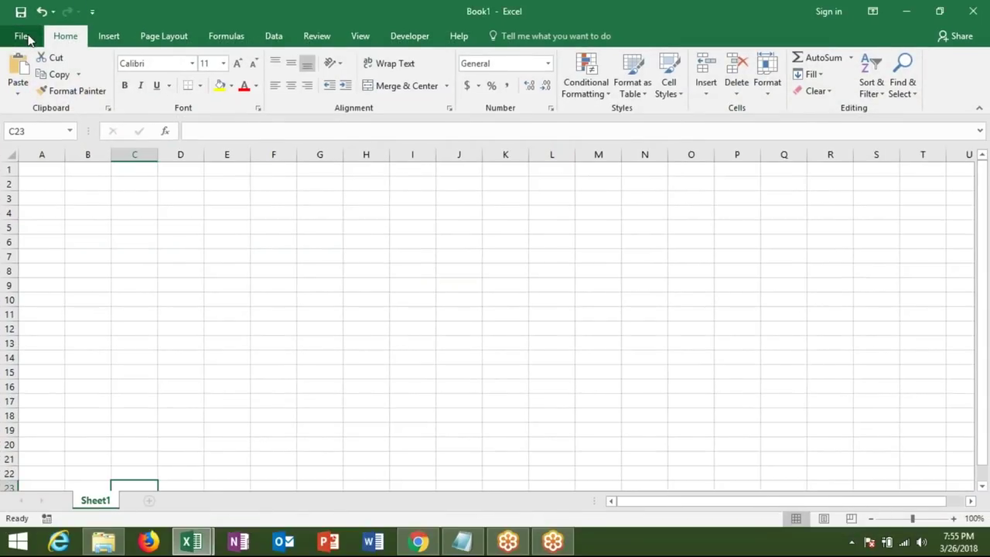
click(24, 36)
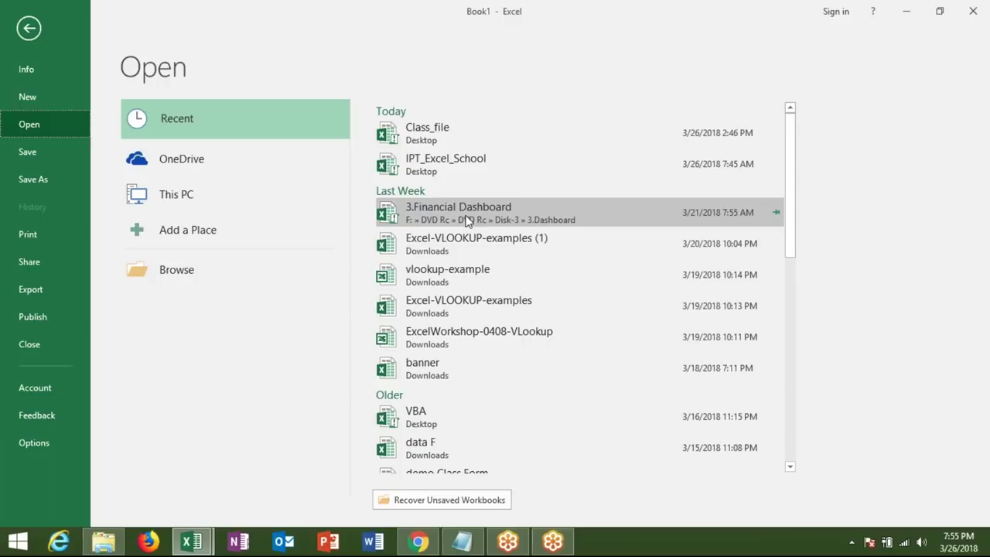
click(443, 162)
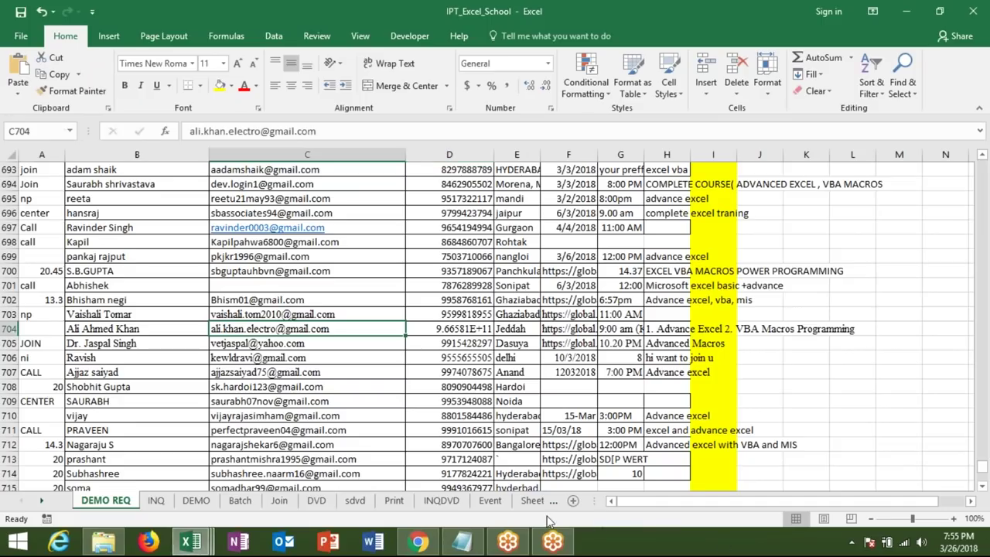
On sheet 20, select C2, paste into F6 and select the email cells in column C
click(531, 502)
click(506, 502)
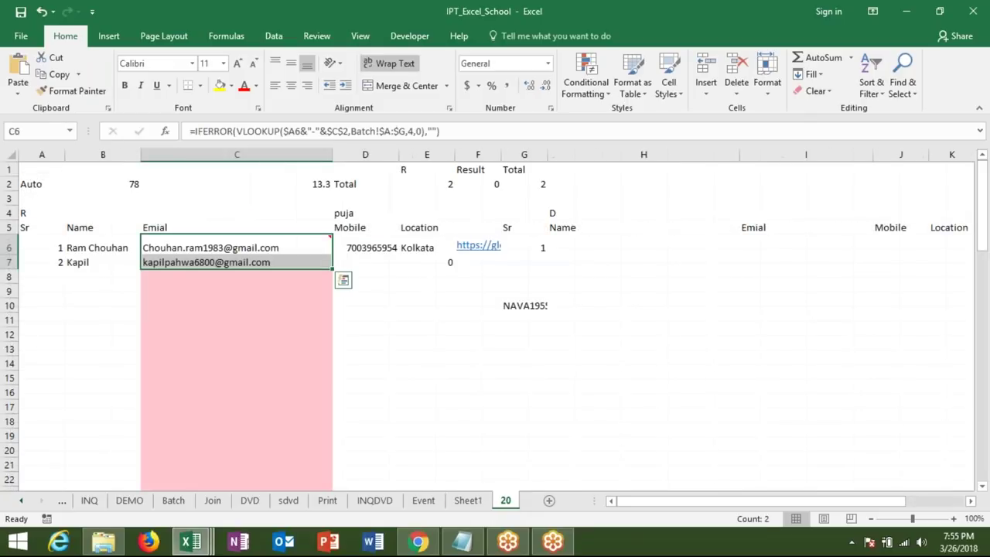
click(311, 185)
text(20)
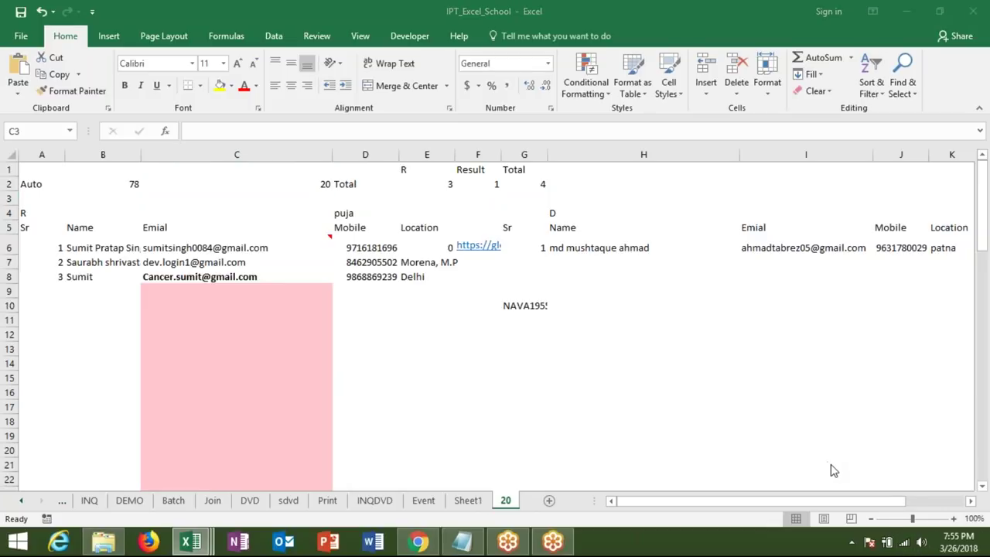
click(488, 254)
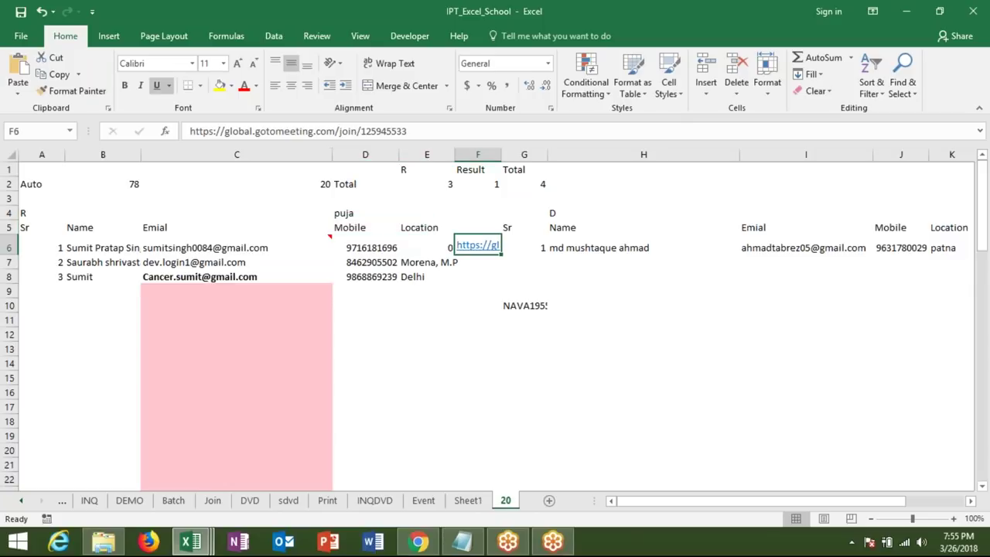
text(https://global.gotomeeting.com/join/576539053)
click(237, 247)
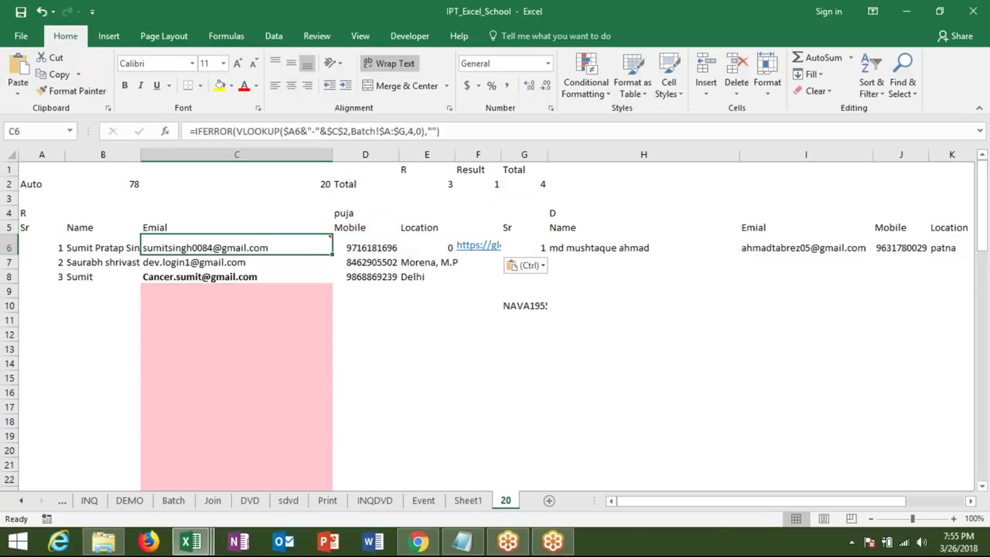
shift+click(237, 277)
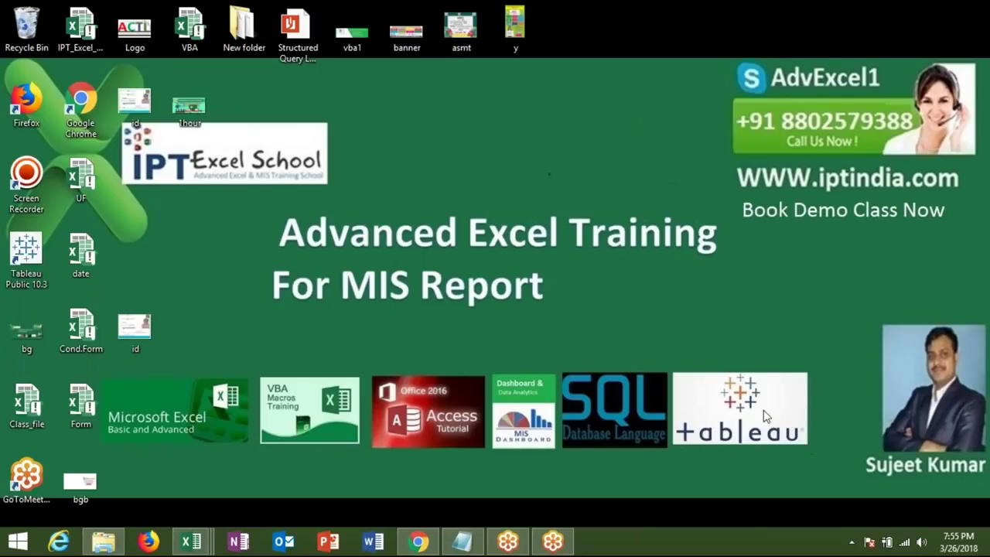
Refresh the Windows desktop from its right-click menu
right_click(593, 324)
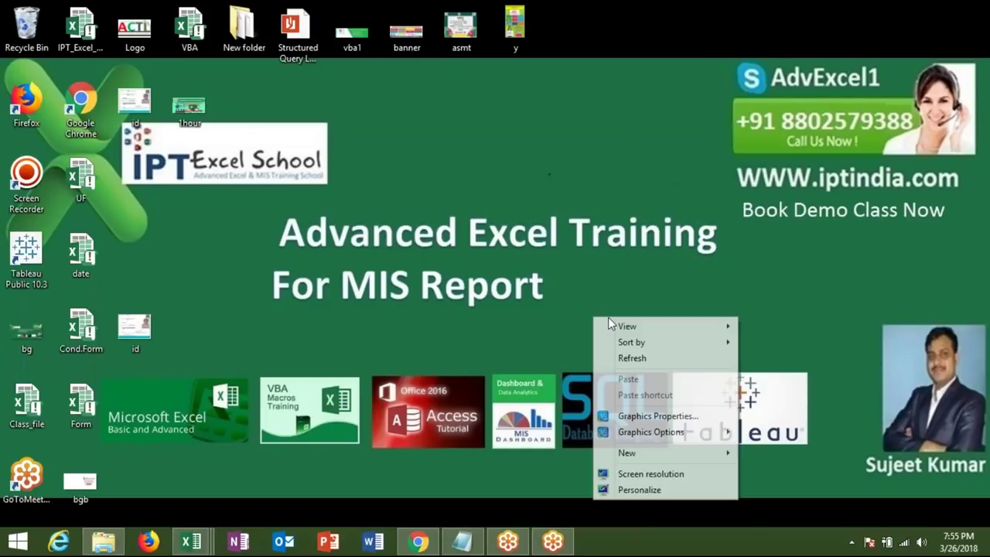
click(638, 358)
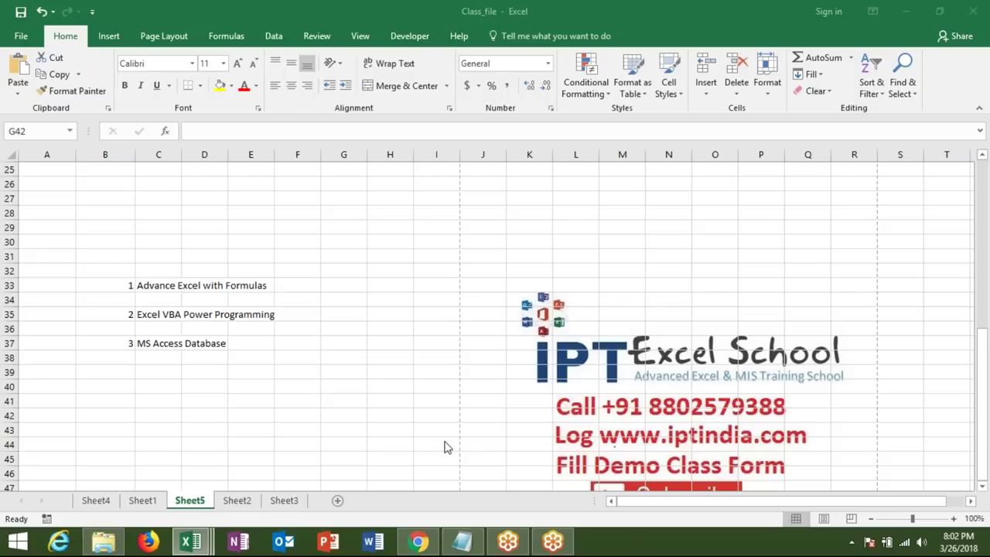
Delete Sheet5 and Sheet2 from the Class_file workbook
click(188, 503)
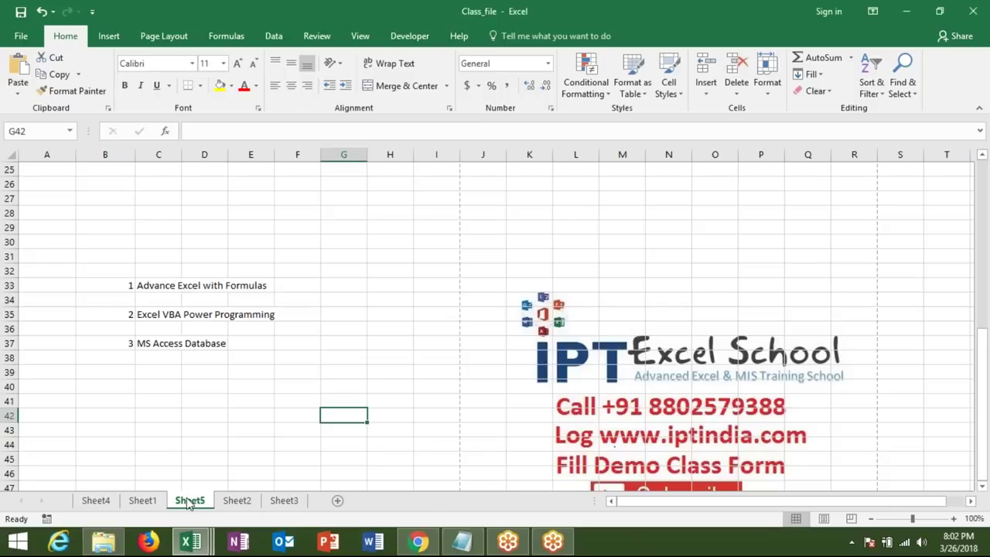
right_click(188, 503)
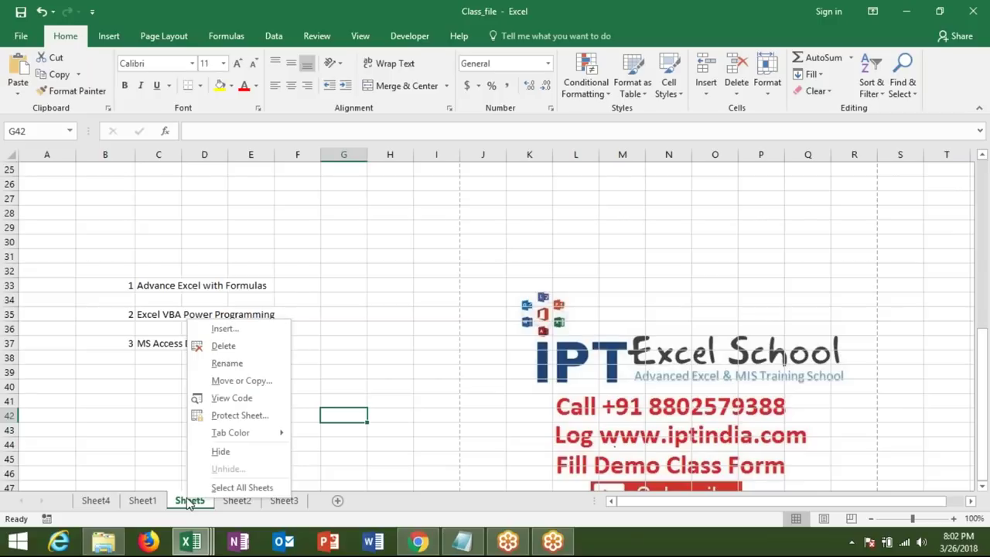
click(240, 355)
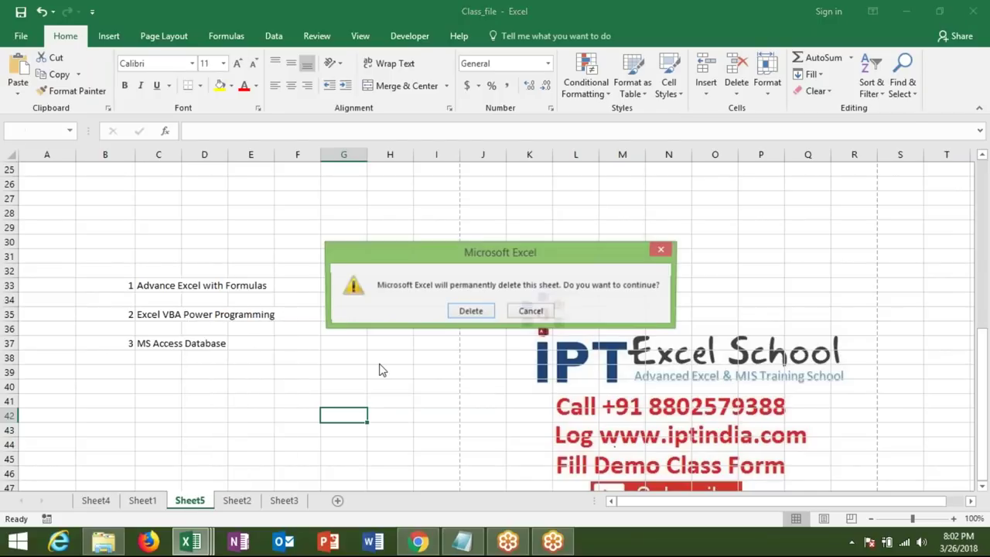
click(469, 310)
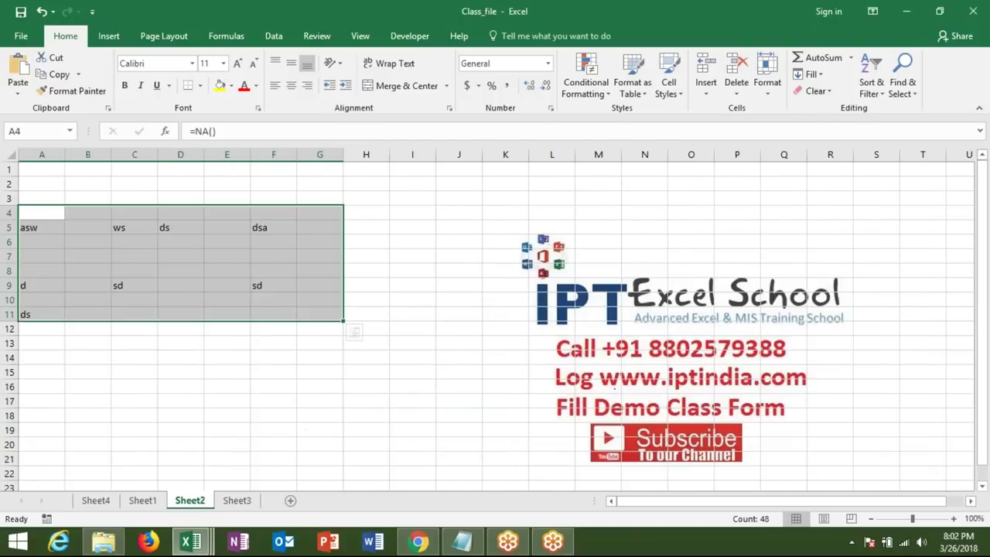
right_click(187, 503)
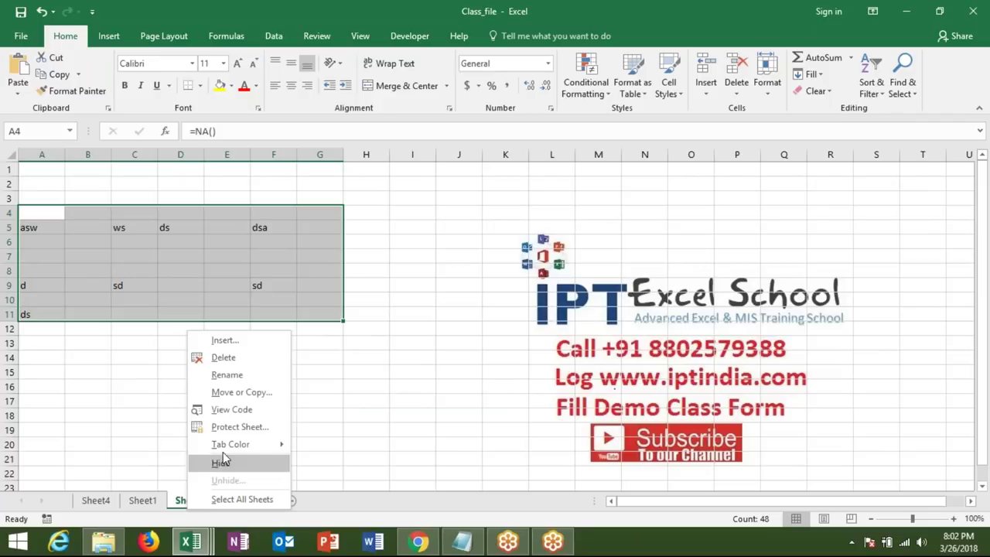
click(243, 357)
click(470, 309)
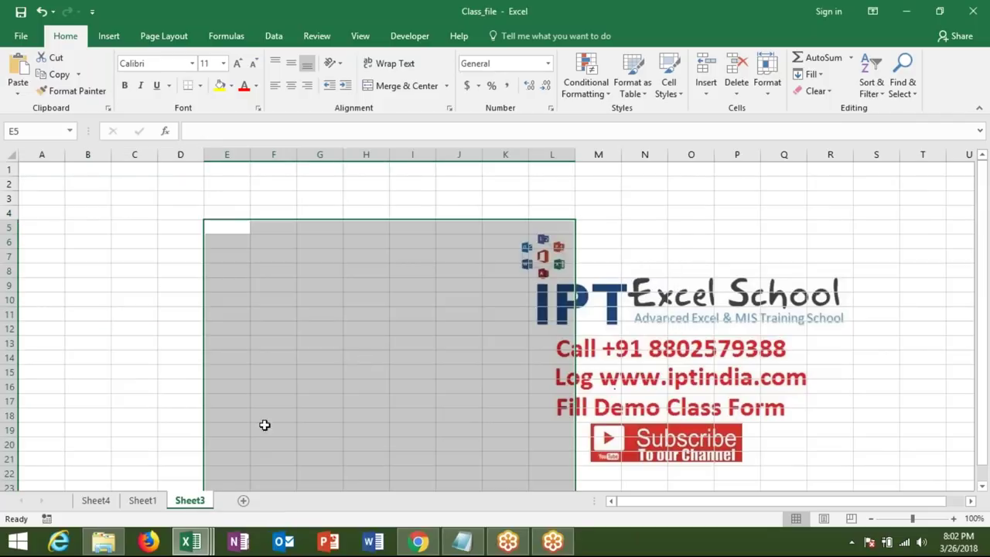
Delete Sheet3 and Sheet1, leaving only Sheet4's employee data
right_click(193, 499)
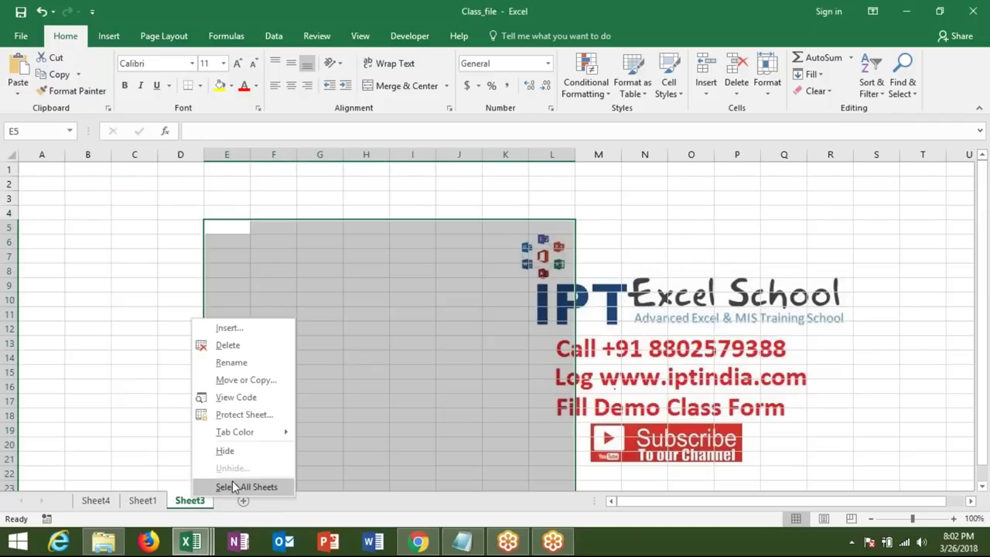
click(232, 345)
click(470, 311)
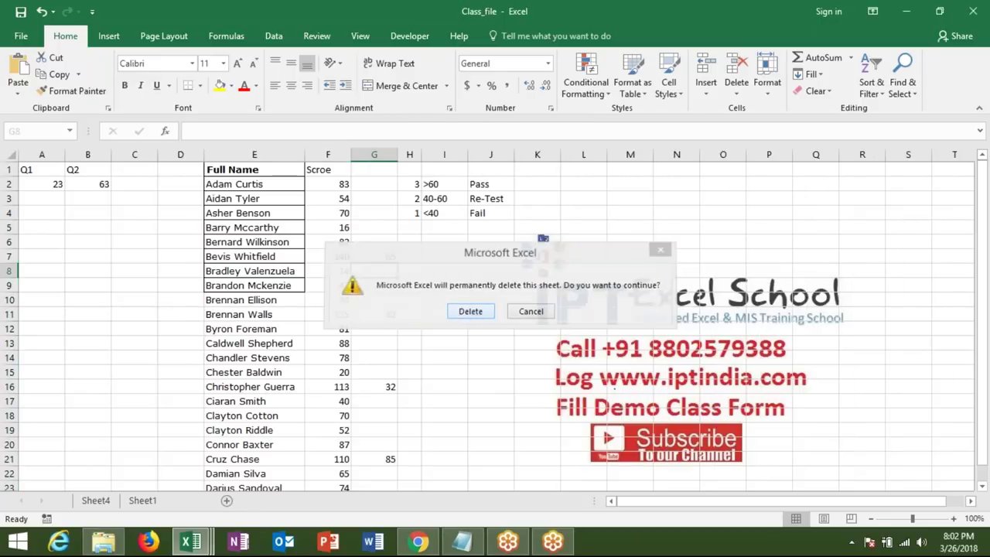
right_click(152, 499)
click(220, 345)
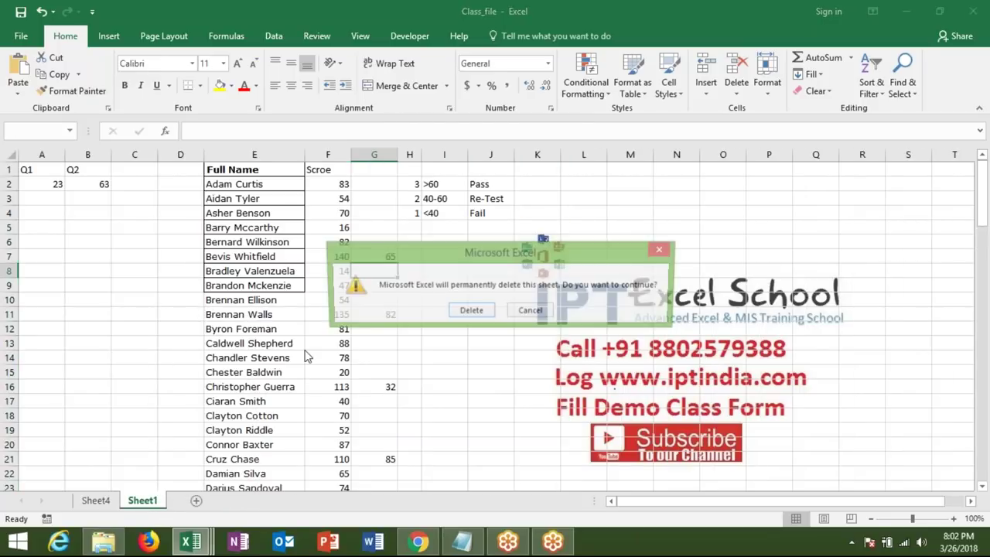
click(464, 309)
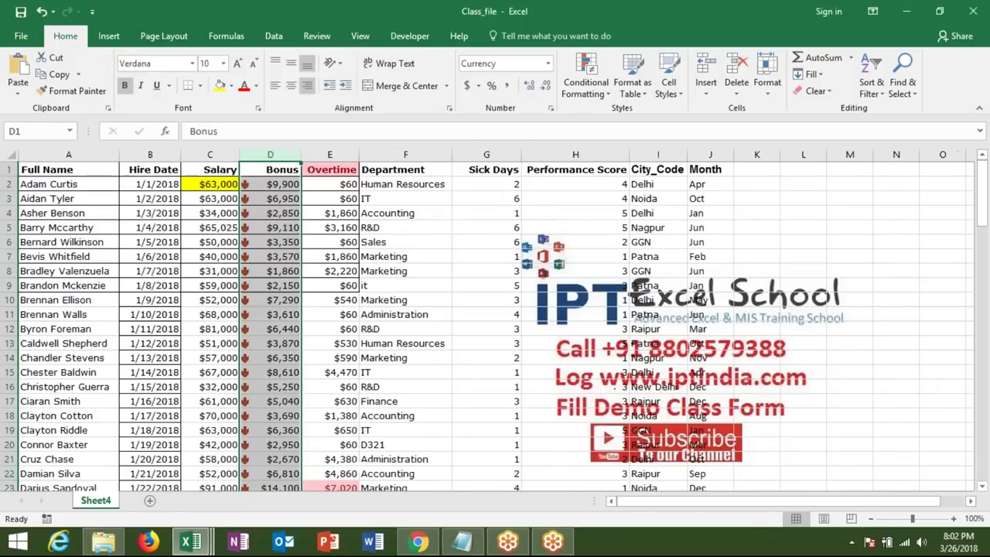
Insert a PivotTable from Sheet4!$A$1:$J$105 onto a new worksheet
click(86, 184)
click(107, 36)
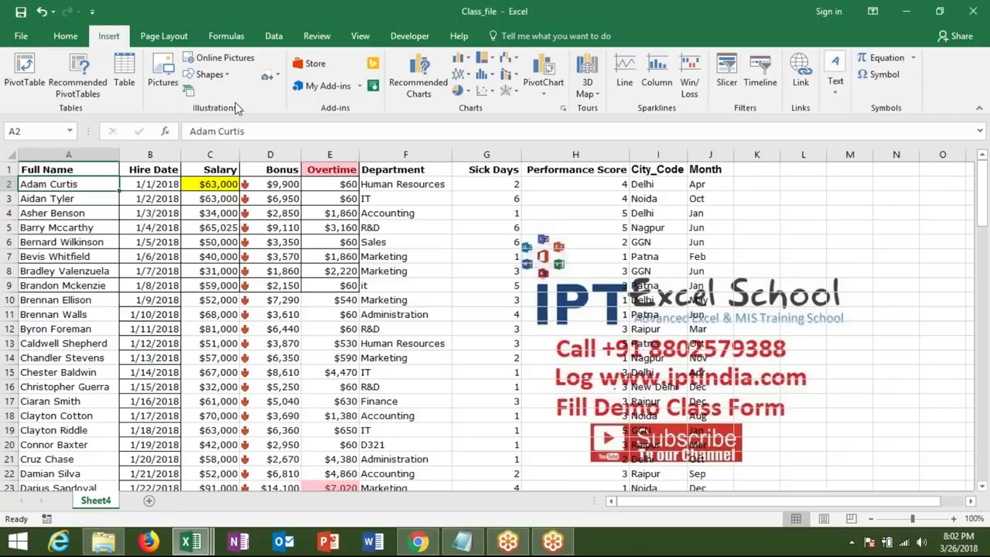
click(23, 71)
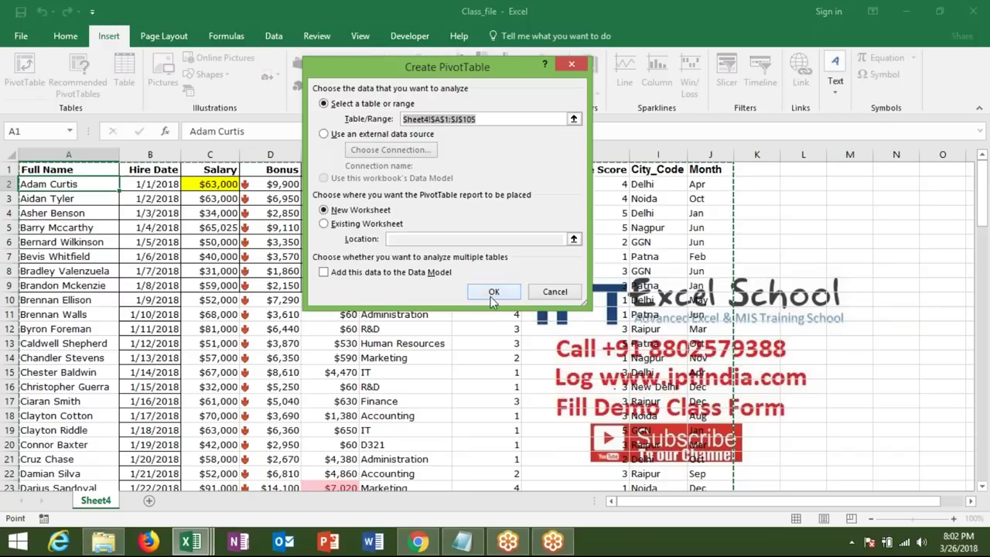
click(495, 286)
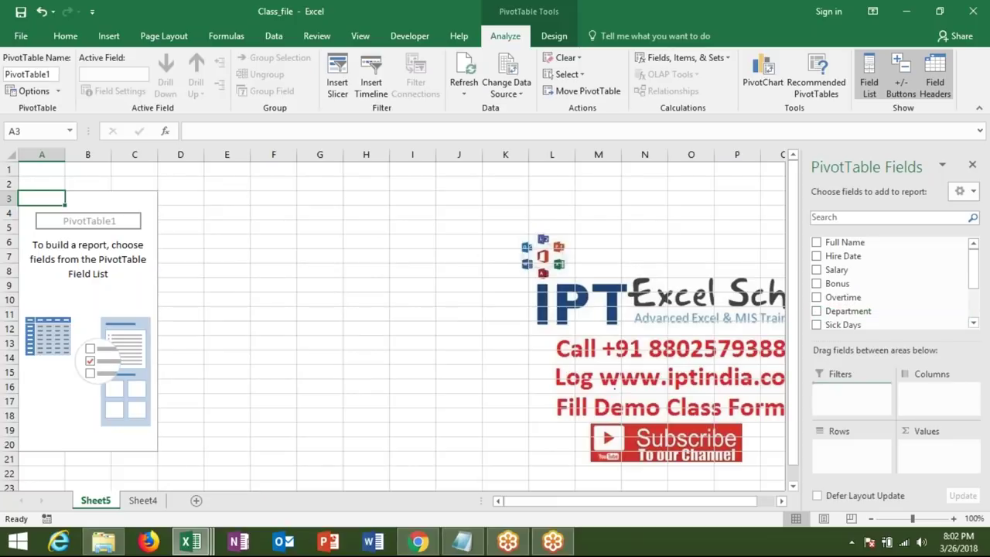
Make the PivotTable sum Salary by Department
drag(851, 311, 851, 447)
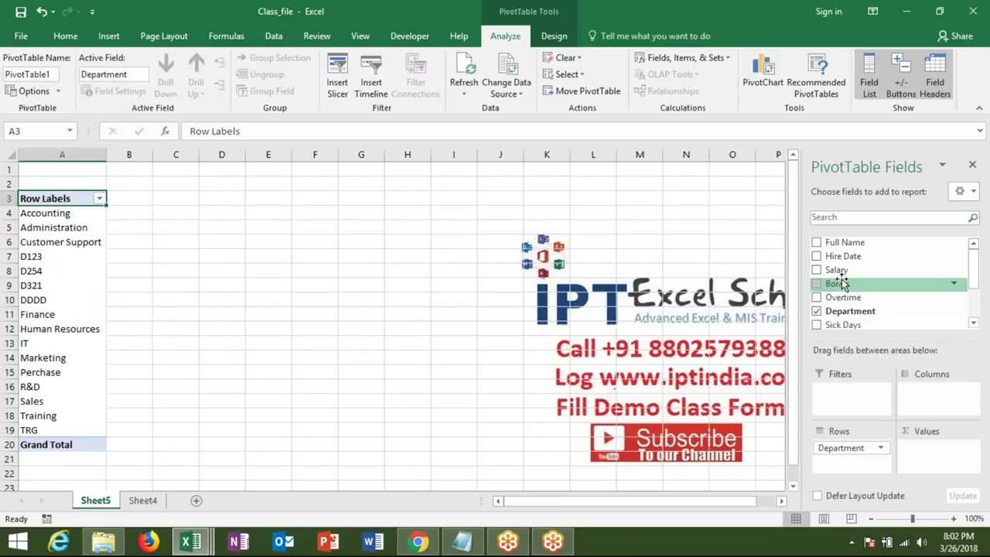
drag(839, 270, 942, 464)
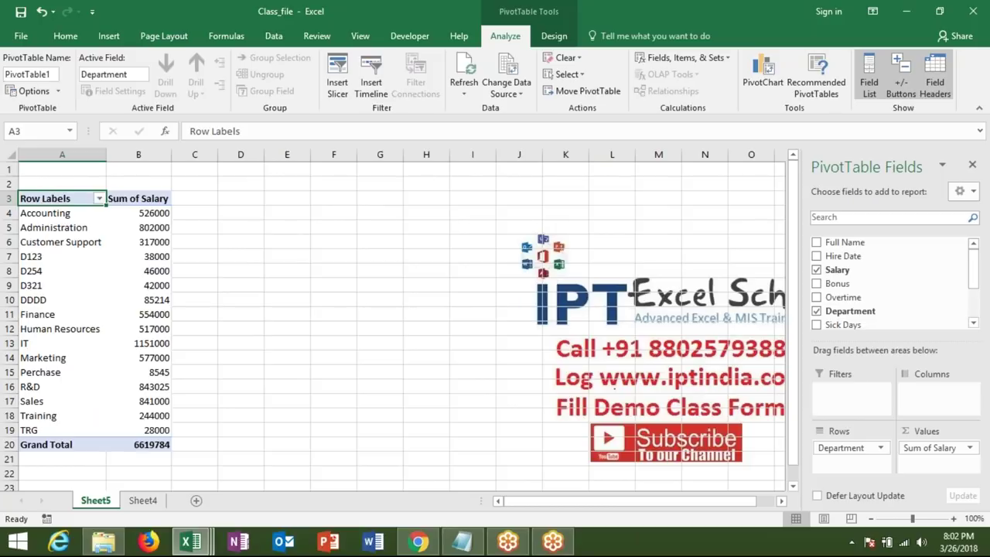
drag(973, 267, 973, 302)
Add Month as a report filter, try Feb, then undo back to all months
drag(824, 305, 842, 396)
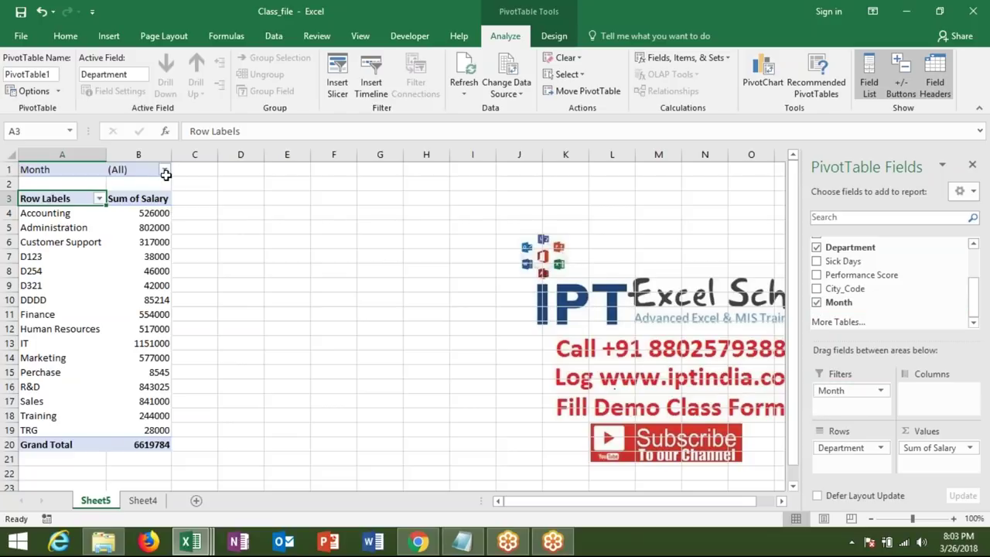
click(164, 170)
click(30, 225)
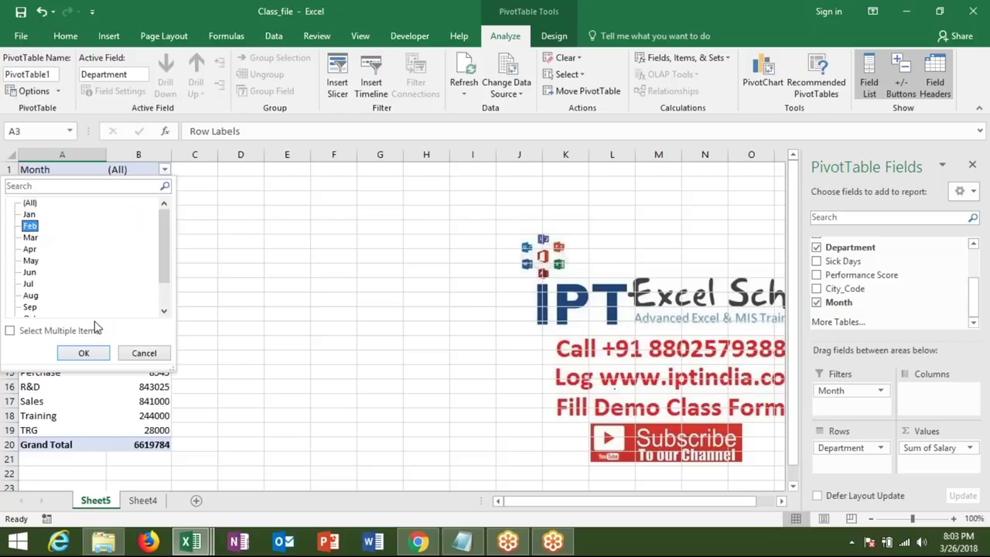
click(85, 355)
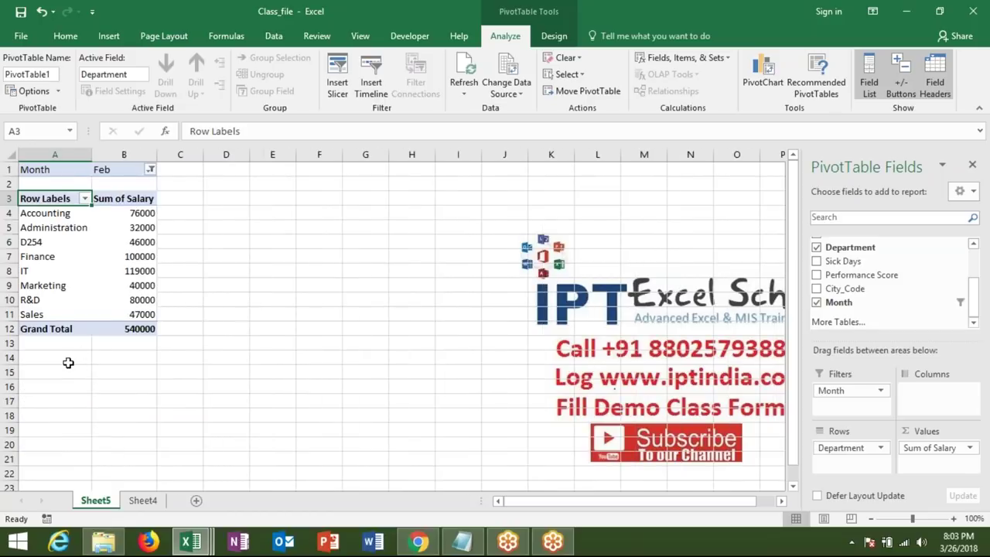
key(ctrl+z)
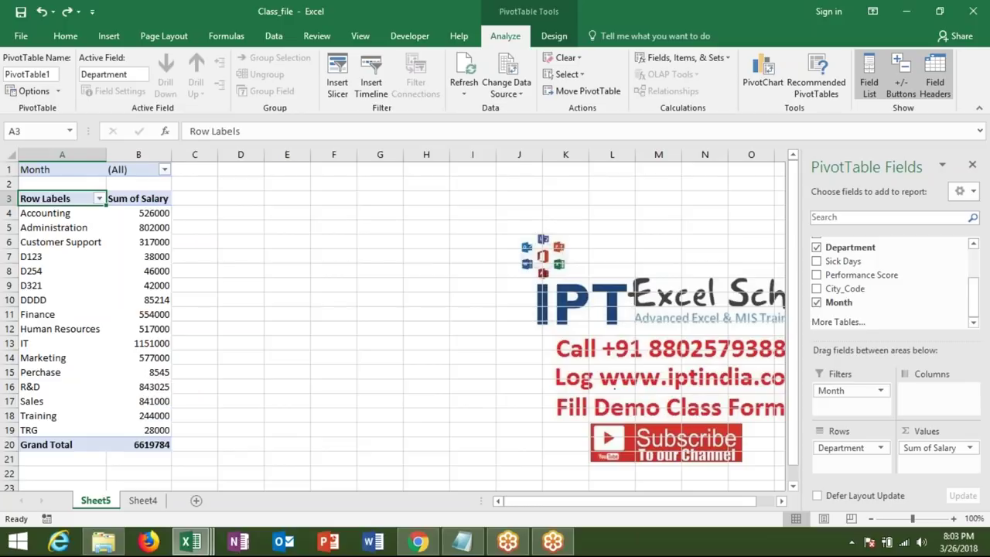
In C4, divide Accounting's pivot salary by 1500000 and format the result as a percentage
click(883, 19)
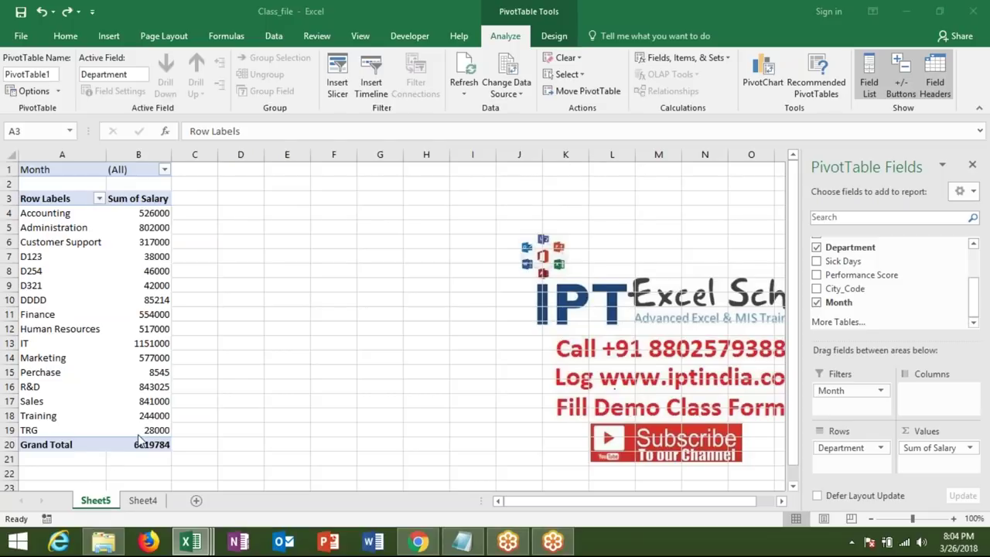
click(195, 211)
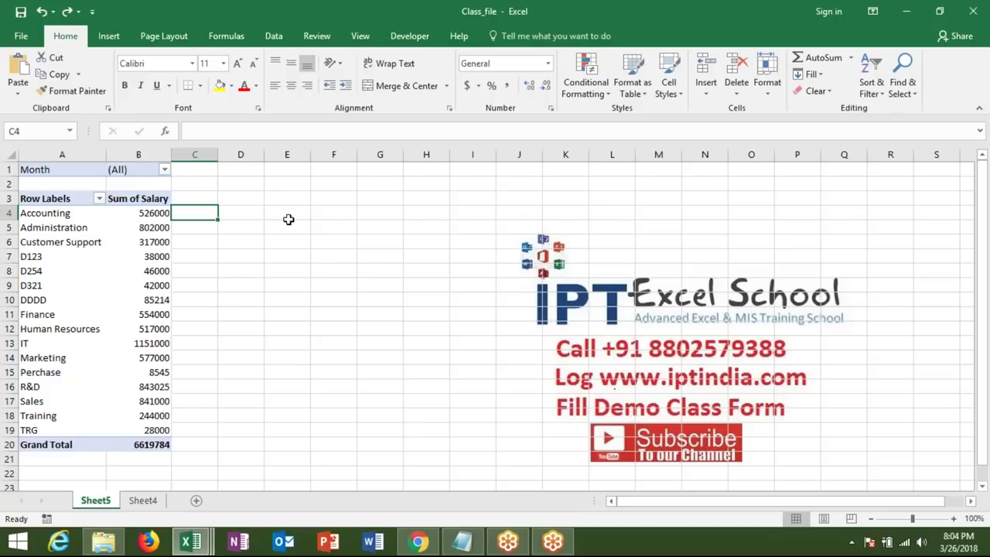
text(=)
key(Left)
text(/1500000)
key(Return)
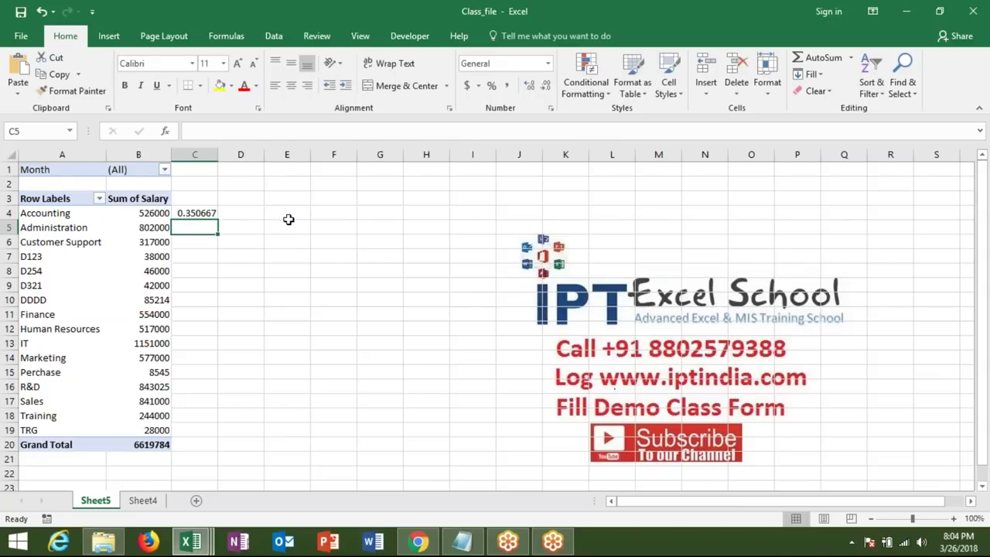
key(Up)
click(493, 86)
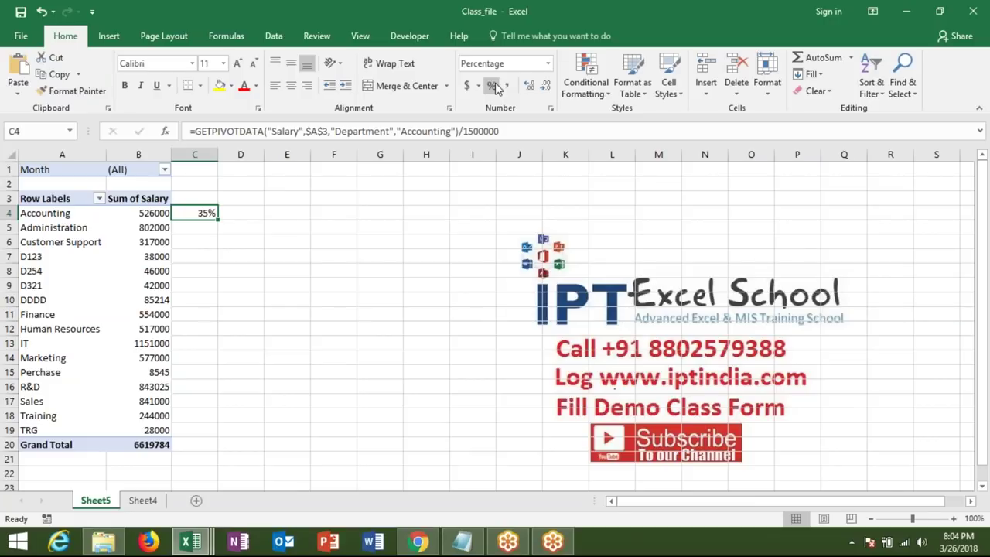
click(146, 217)
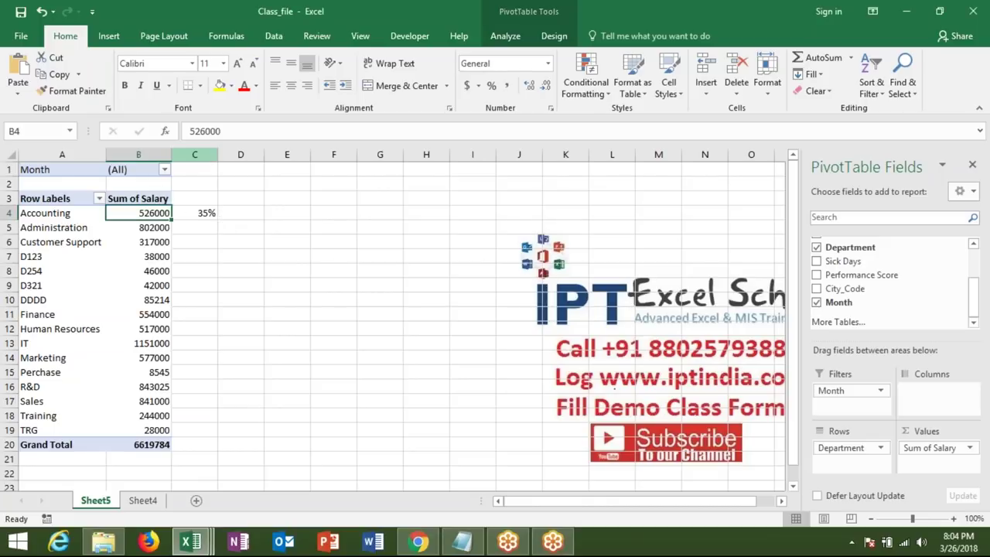
key(ctrl+space)
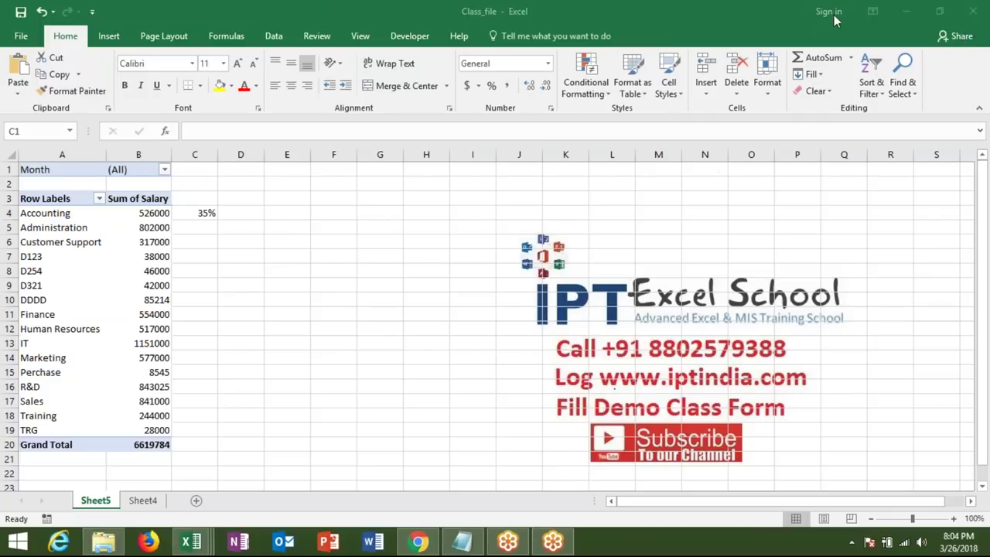
Add then remove Bonus in the pivot values, then jump to the last row of Sheet4's data
click(103, 304)
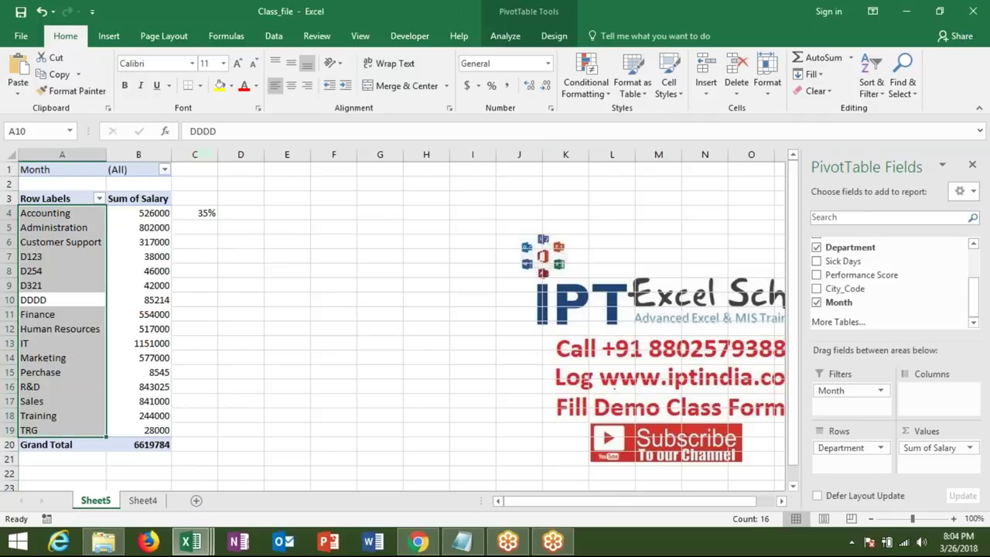
drag(971, 297, 972, 282)
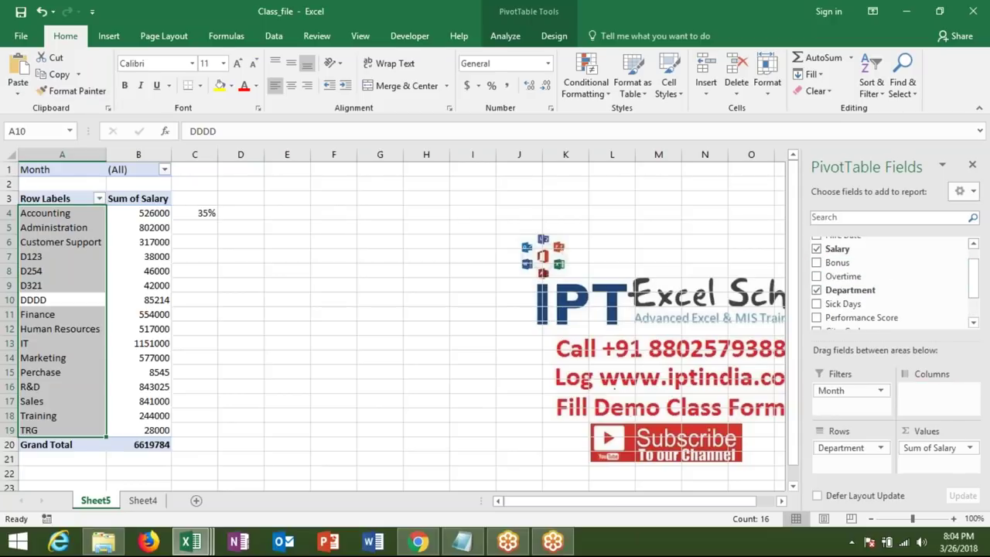
click(817, 262)
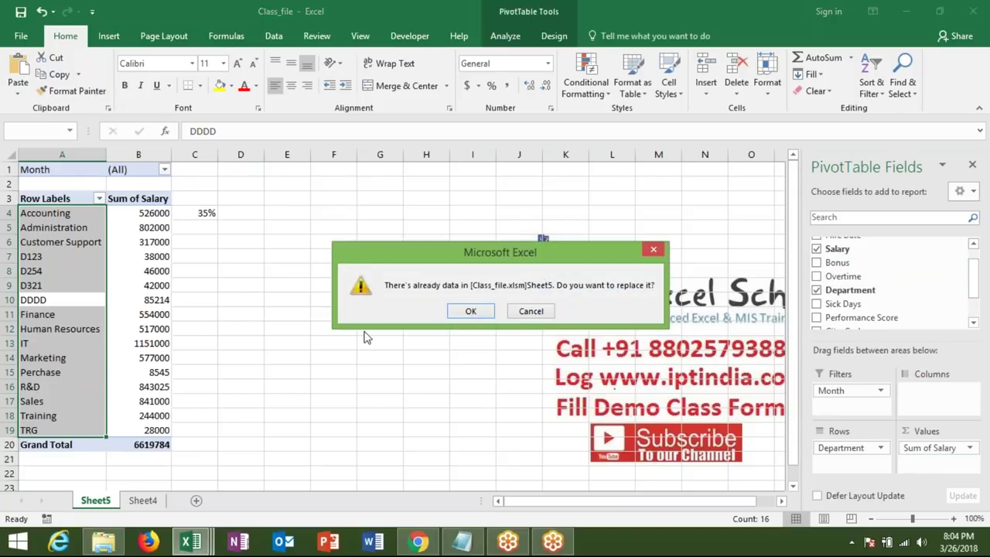
click(471, 312)
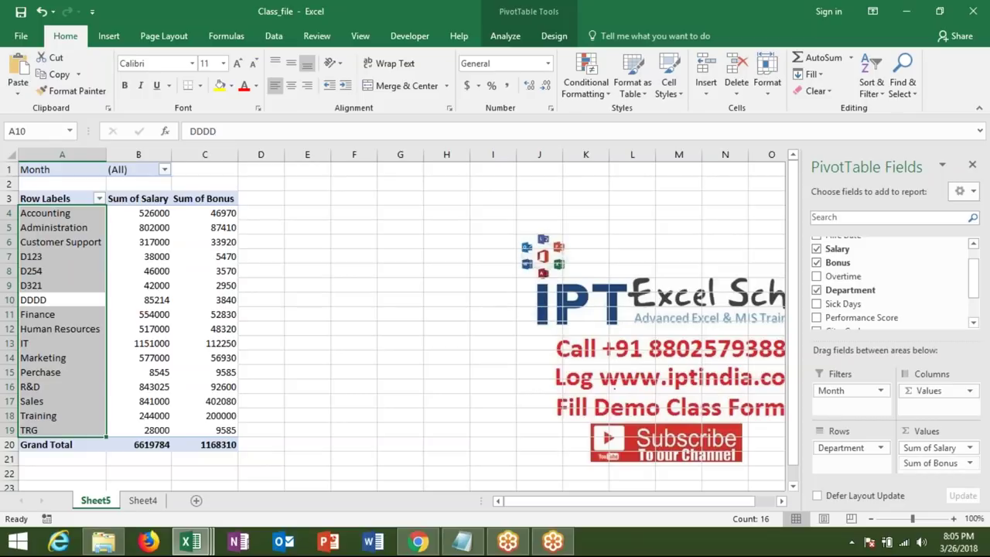
drag(936, 463, 897, 278)
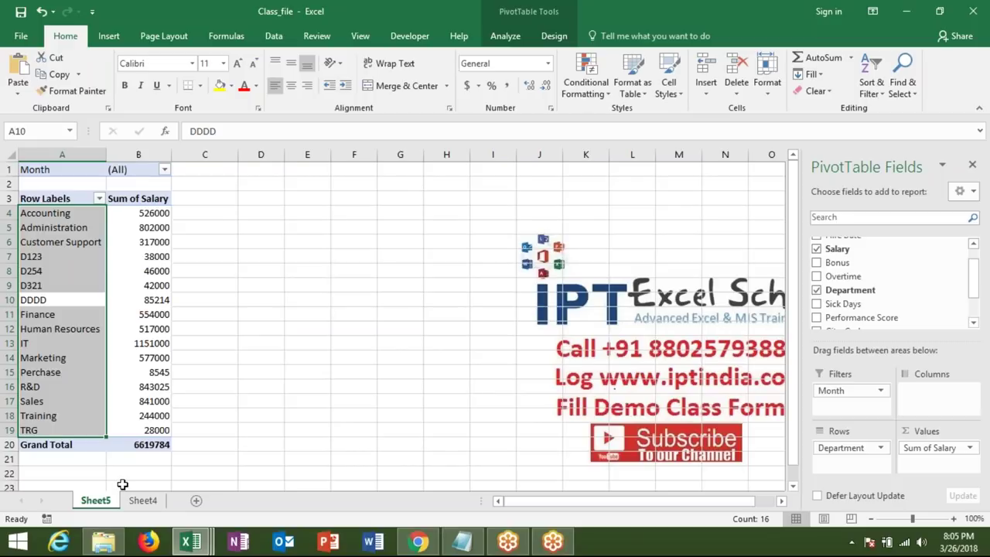
click(156, 504)
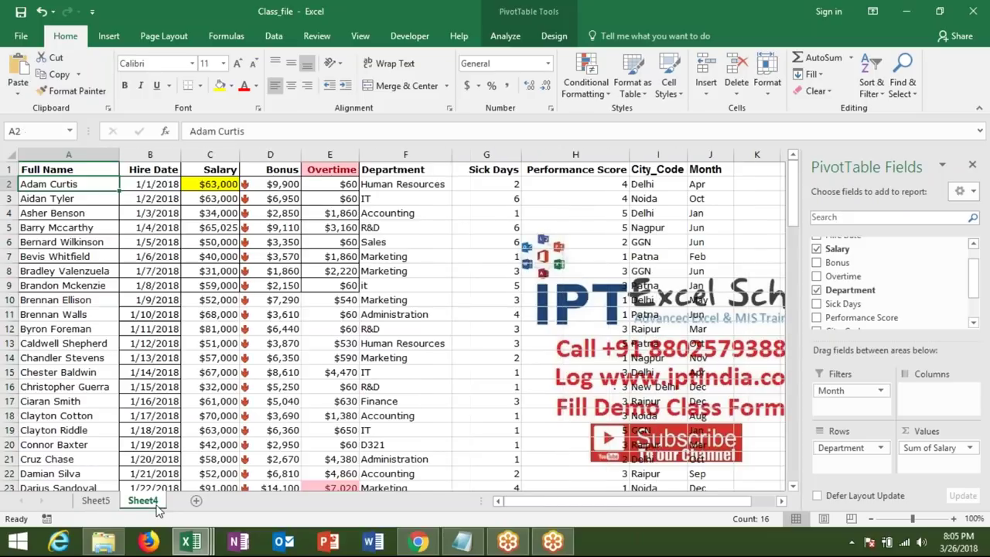
key(ctrl+Down)
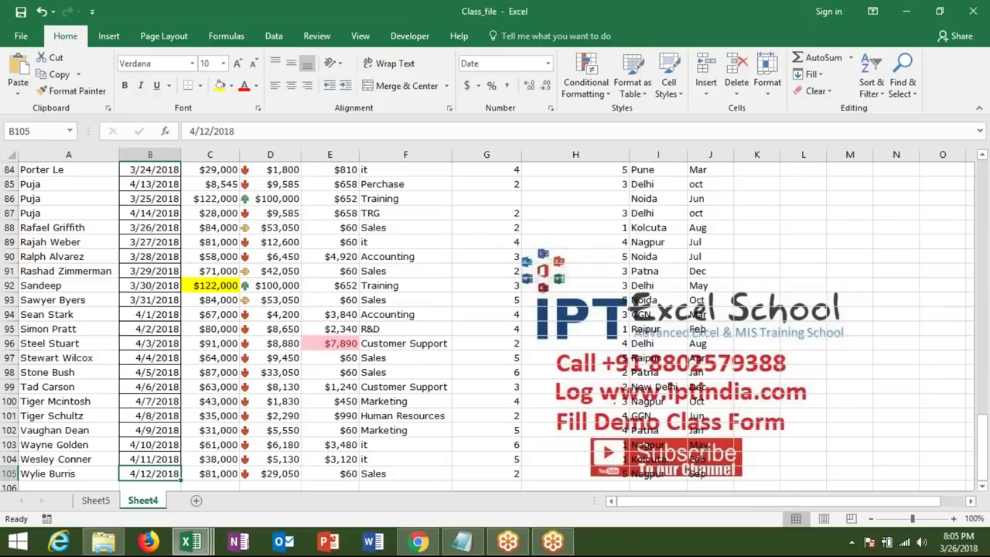
Enter the label Target in F106 below the employee data
key(Down)
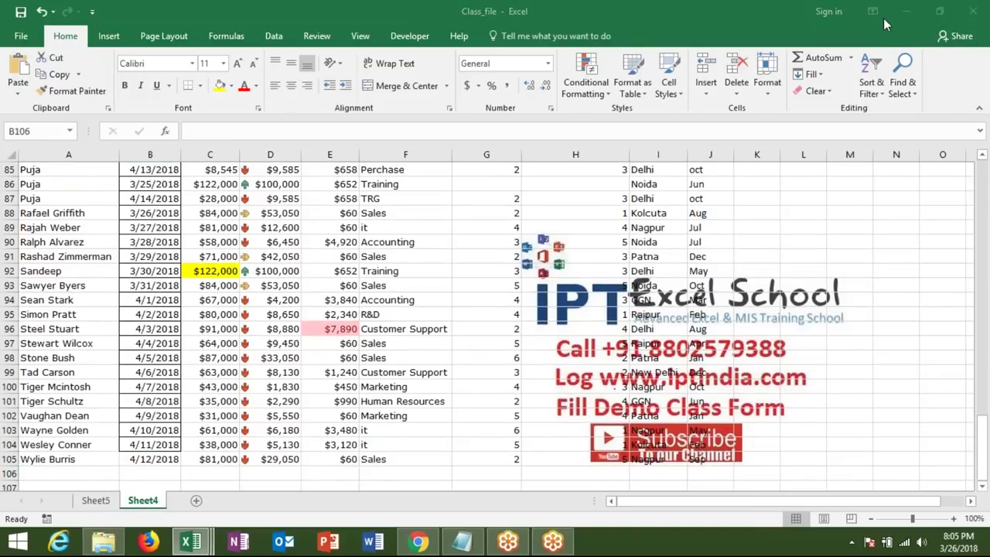
click(886, 24)
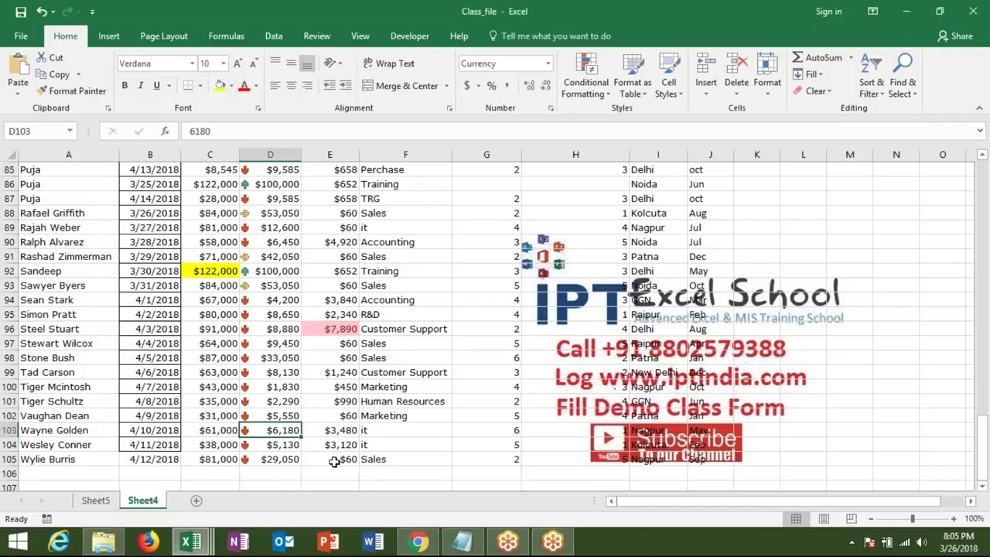
click(373, 470)
text(Target)
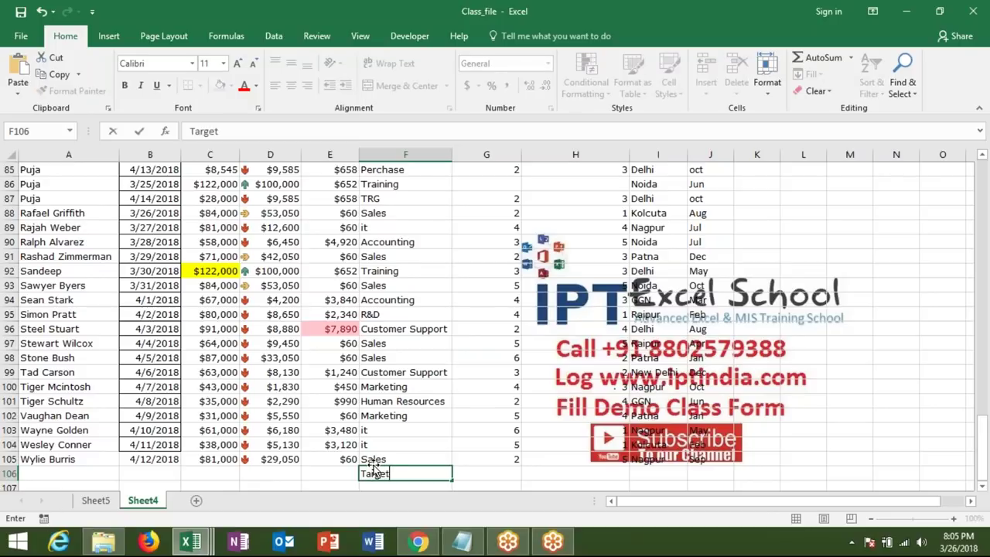
key(Tab)
key(Up)
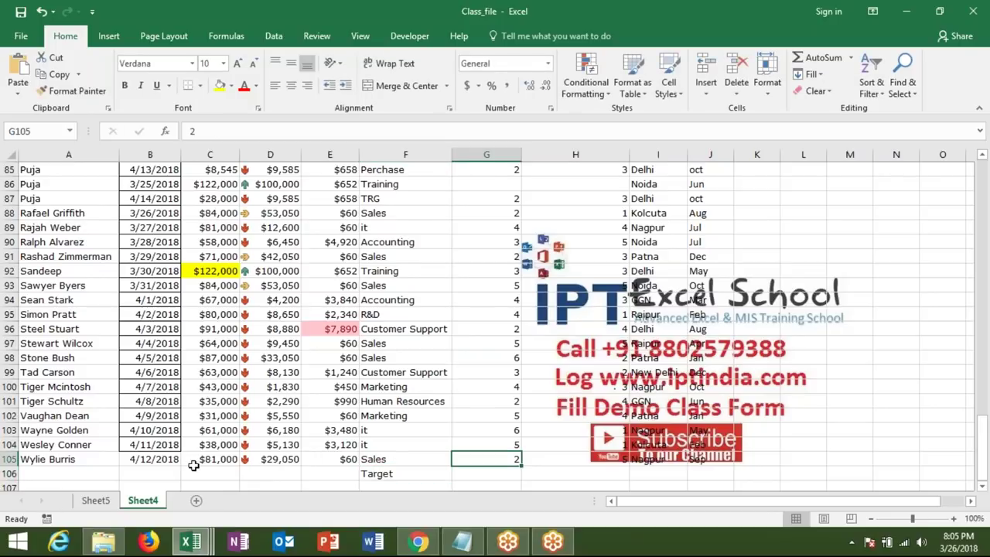
Enter 1,500,000 in C106 under the Salary column
click(194, 462)
click(194, 473)
text(15)
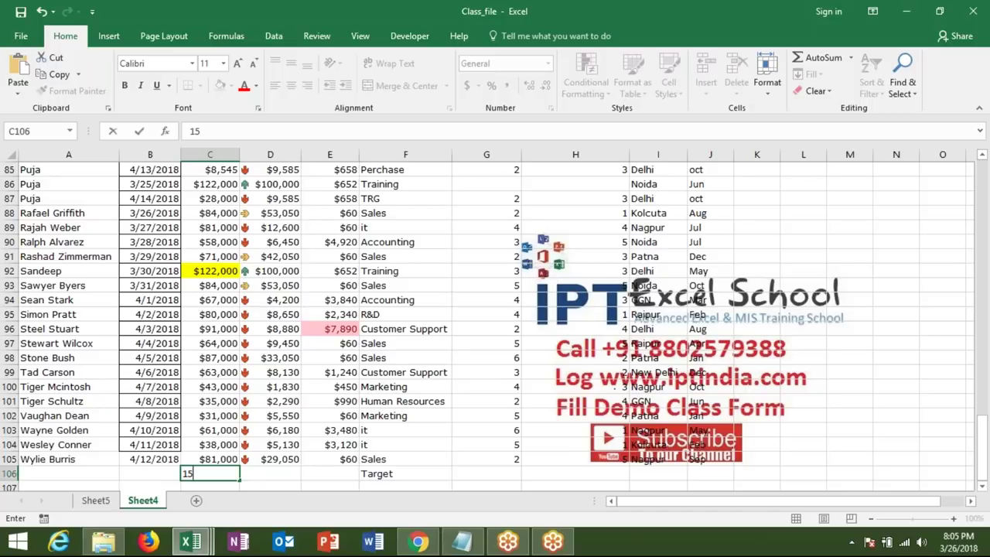
text(0)
text(0,0)
text(0000)
key(Return)
click(209, 459)
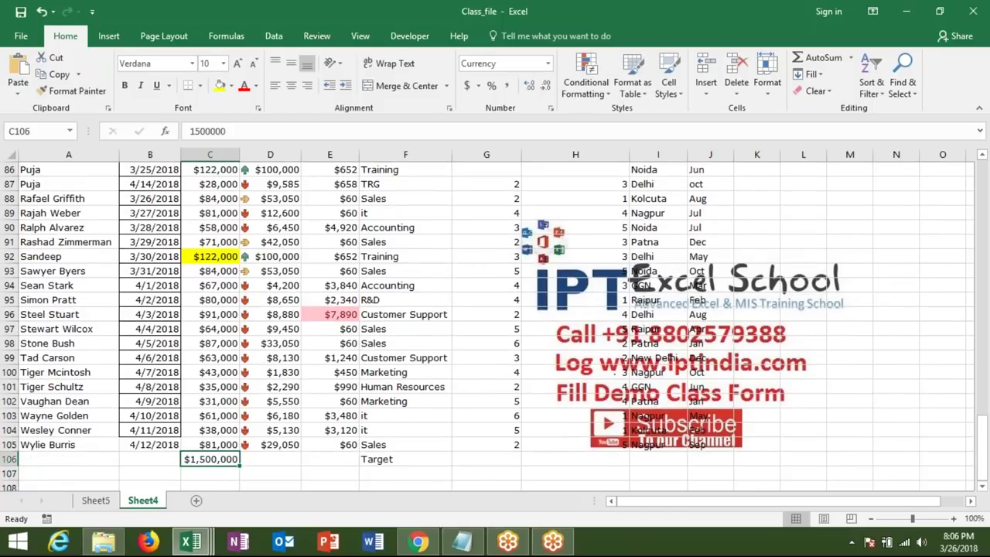
click(116, 500)
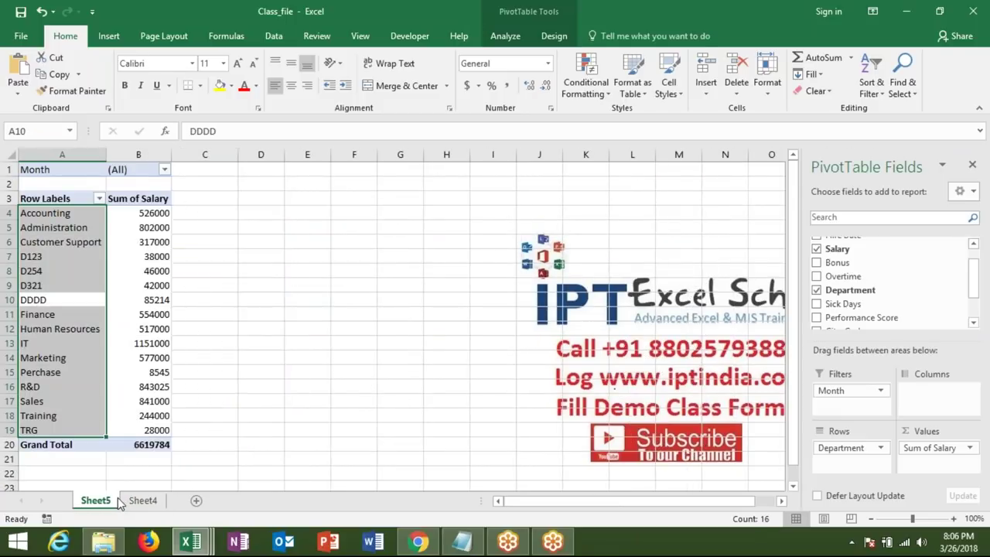
right_click(130, 349)
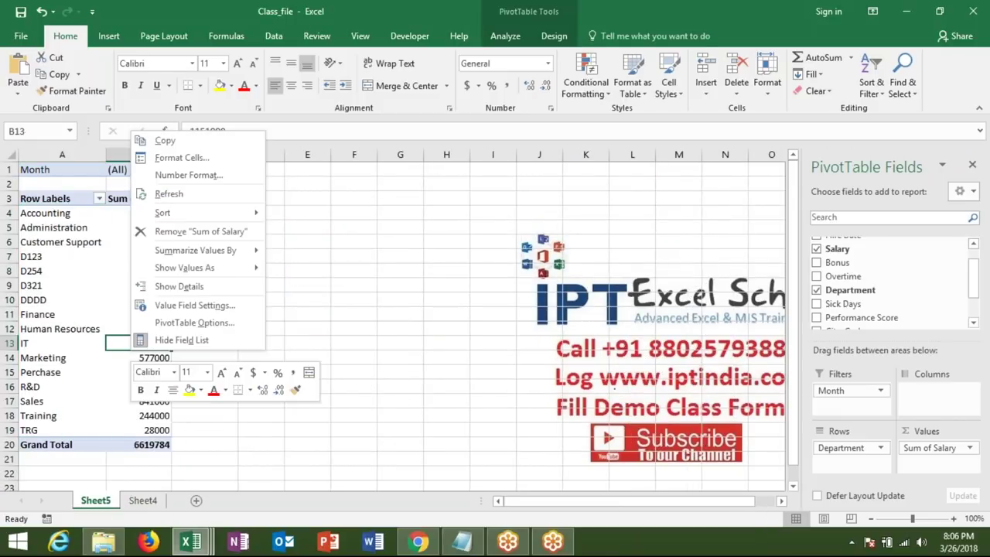
click(192, 200)
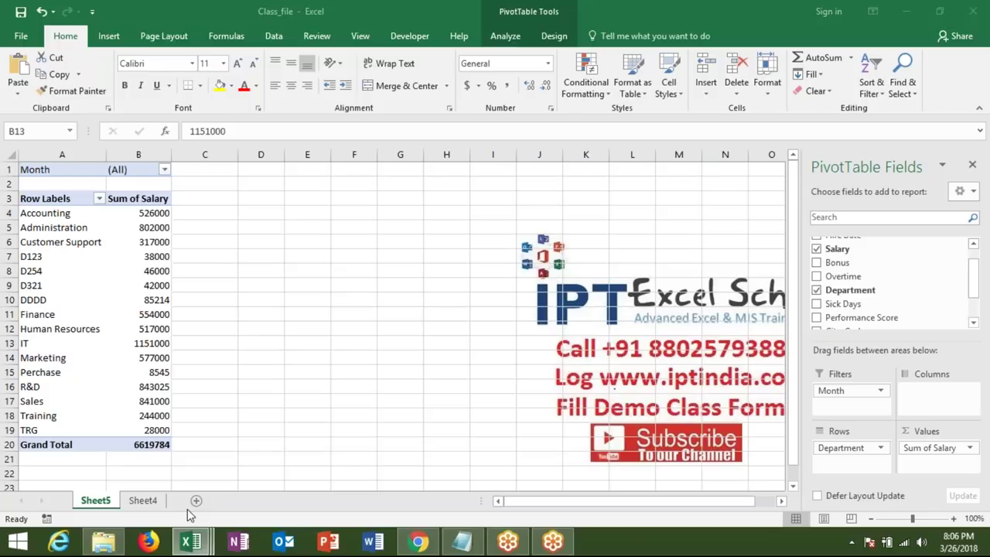
click(157, 502)
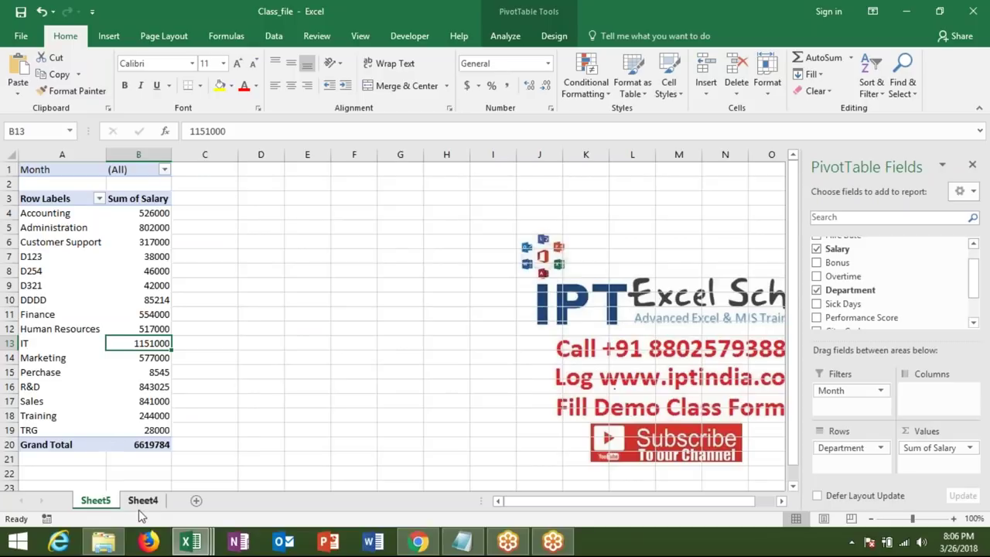
click(140, 503)
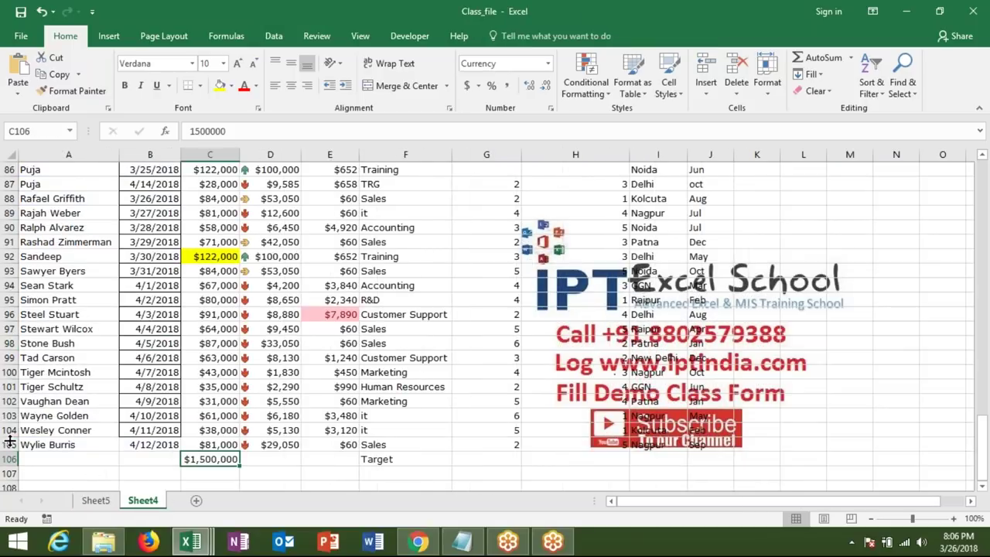
Change the PivotTable's source range to Sheet4!$A$1:$J$106 to include the Target row
drag(10, 445, 11, 393)
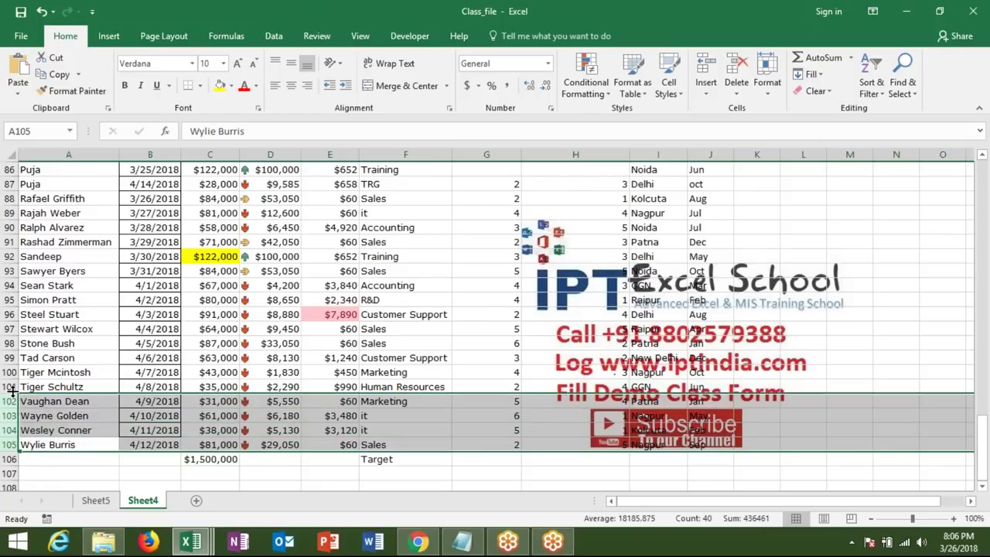
click(94, 500)
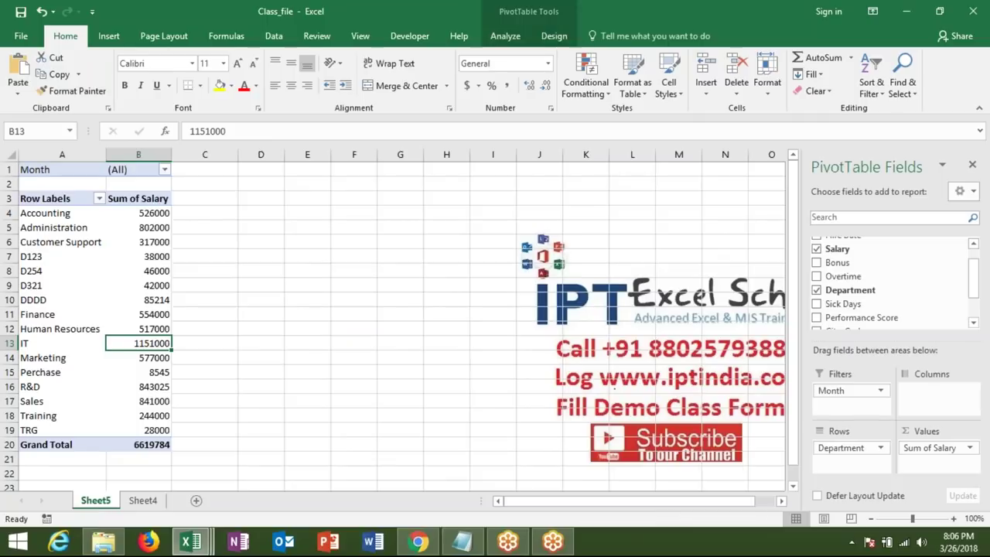
click(508, 35)
click(503, 96)
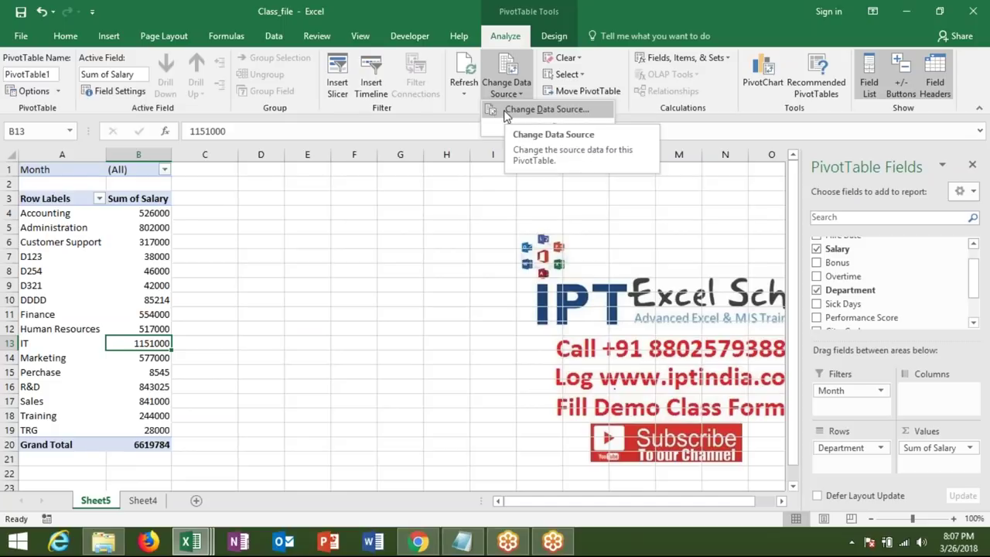
click(507, 110)
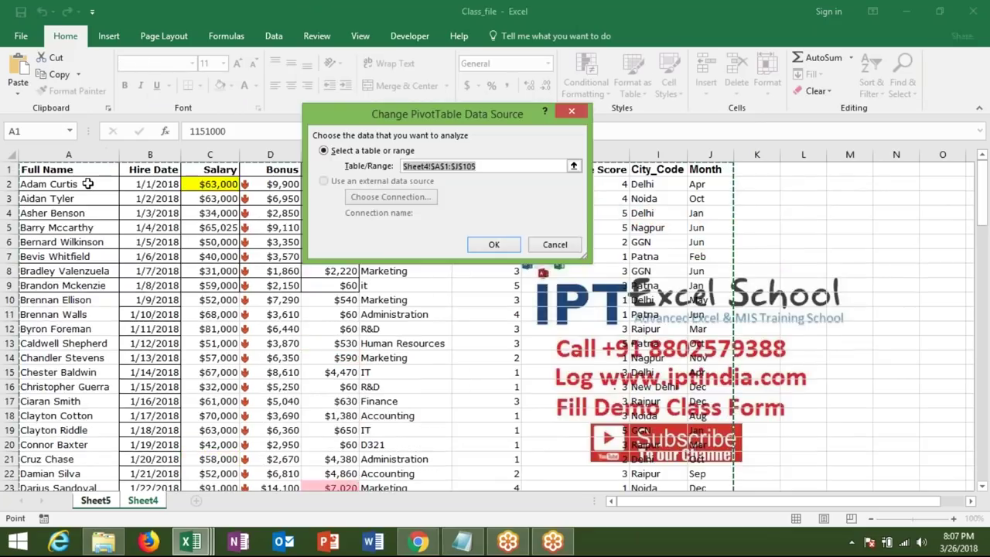
click(66, 166)
key(ctrl+shift+Right)
key(ctrl+shift+Down)
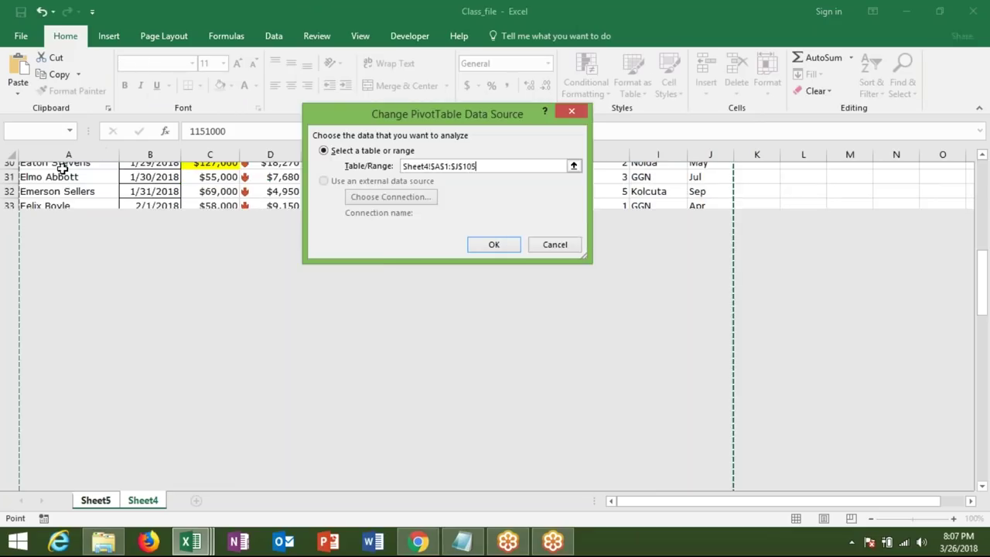
key(shift+Down)
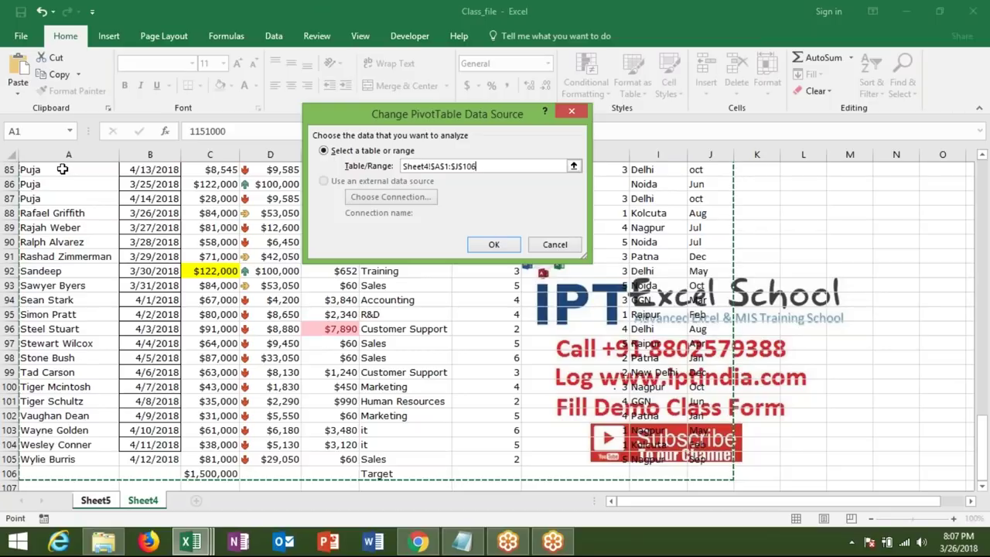
click(494, 245)
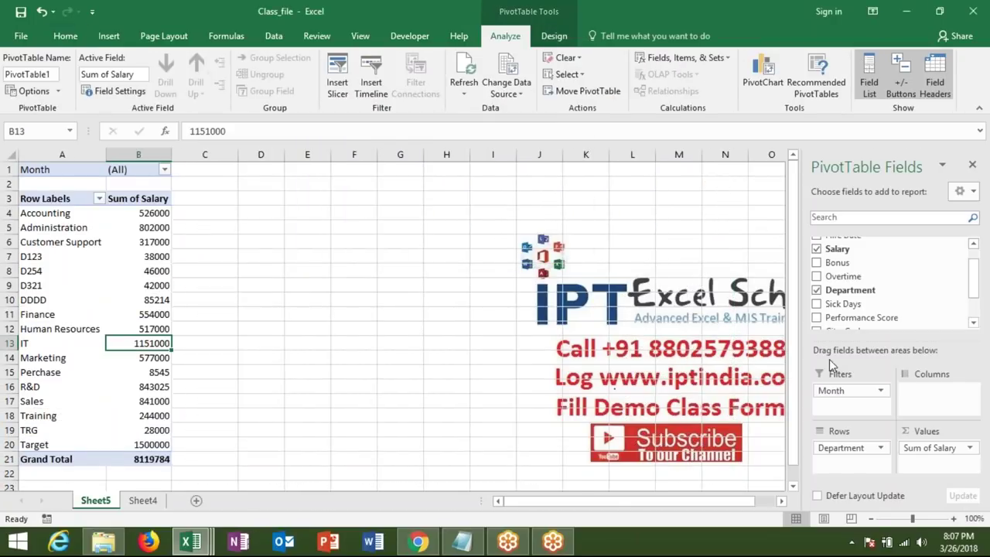
Check the Target total of 1500000, then add Salary to the values again as Sum of Salary2
drag(830, 448, 818, 443)
scroll(147, 311, down, 1)
click(155, 399)
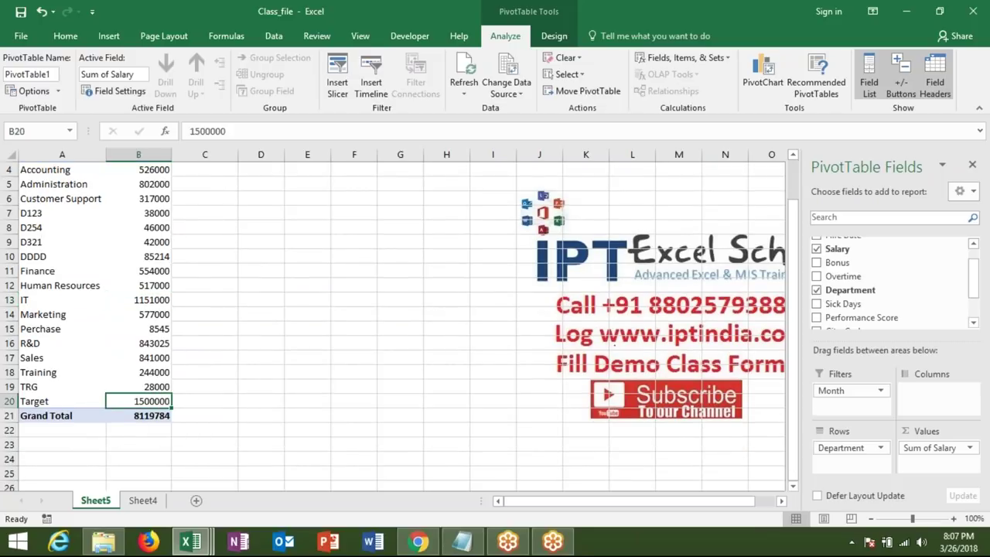
scroll(155, 400, up, 1)
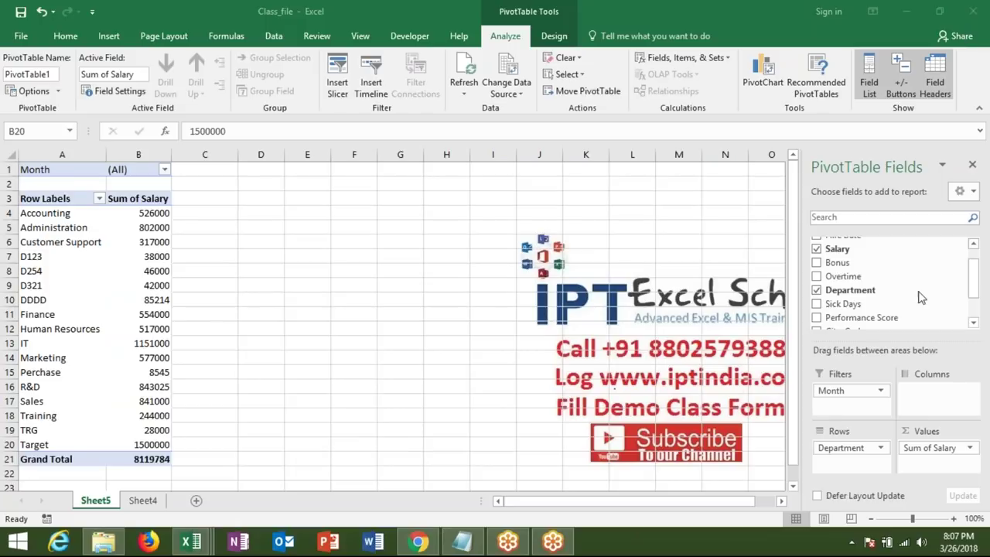
click(976, 270)
mouse_move(838, 249)
mouse_down()
mouse_move(935, 472)
mouse_move(928, 463)
mouse_up()
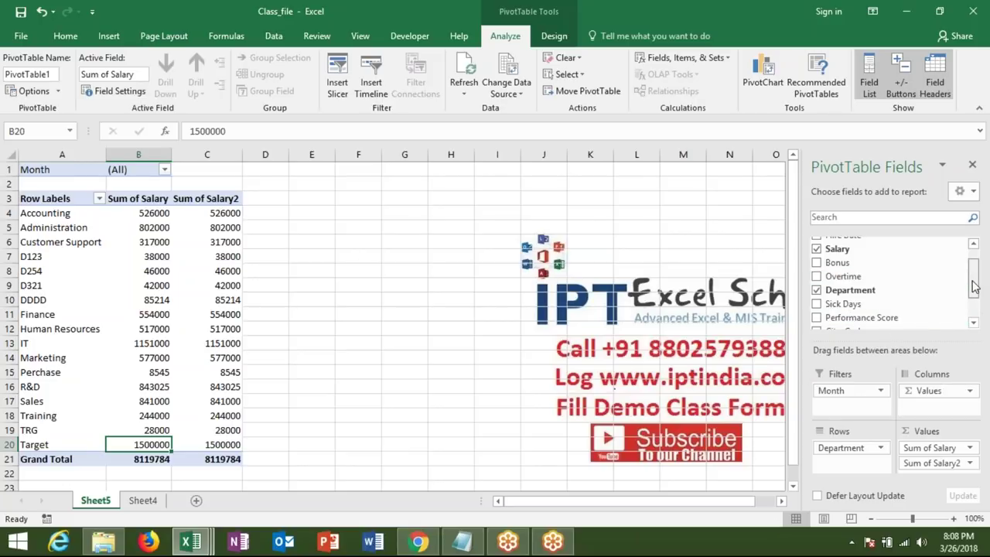
mouse_move(974, 287)
mouse_down()
mouse_move(973, 274)
mouse_move(974, 313)
mouse_move(974, 267)
mouse_up()
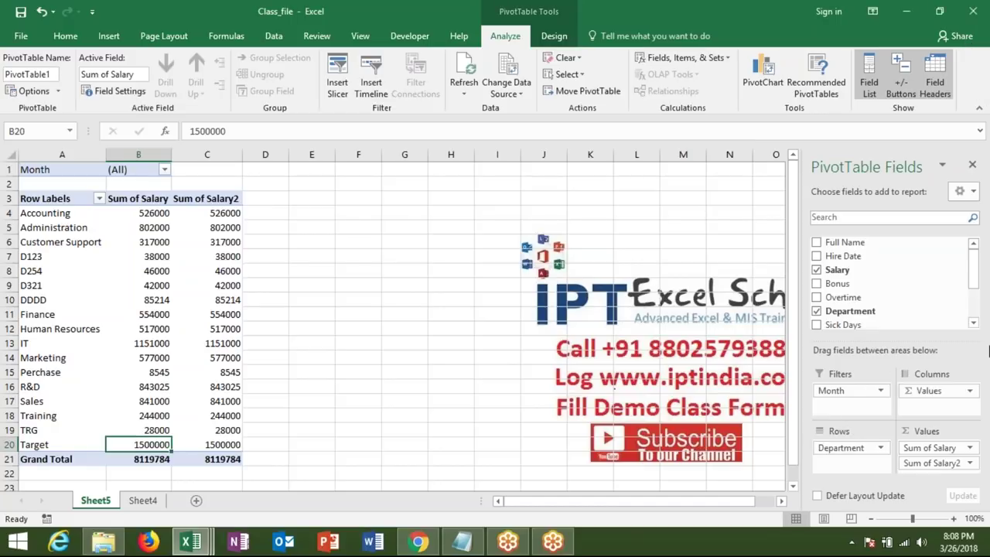
Open Value Field Settings for Sum of Salary2 and choose % Of under Show Values As
click(966, 463)
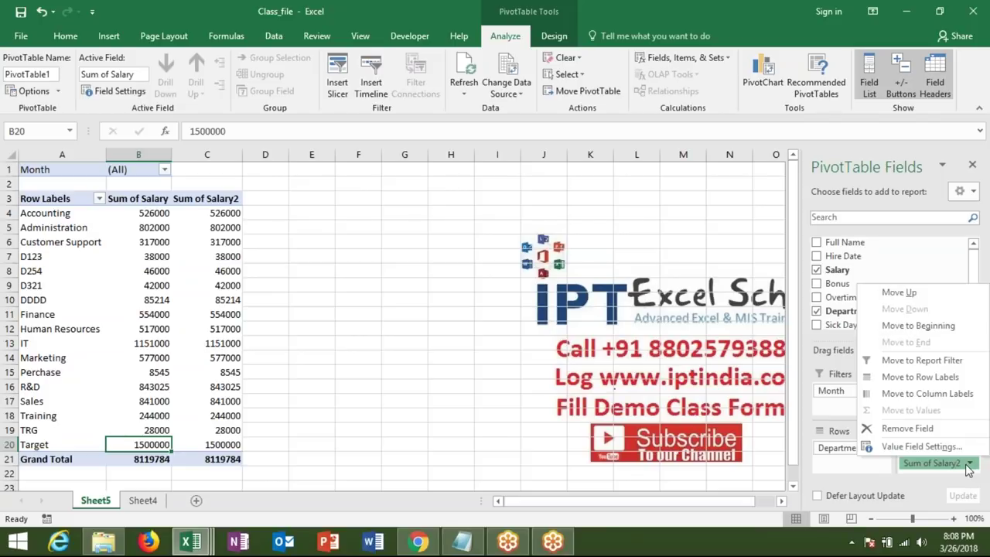
click(916, 446)
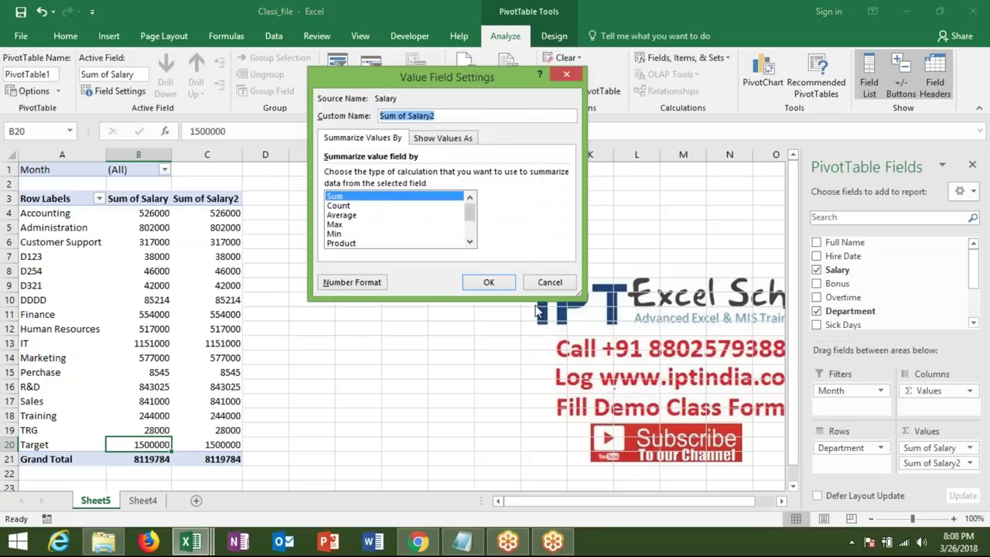
click(424, 139)
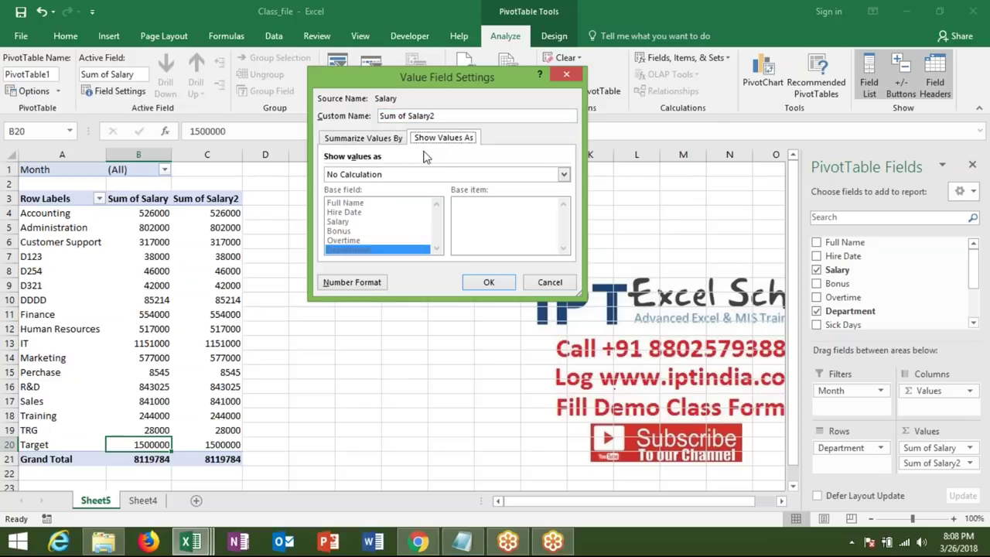
click(881, 14)
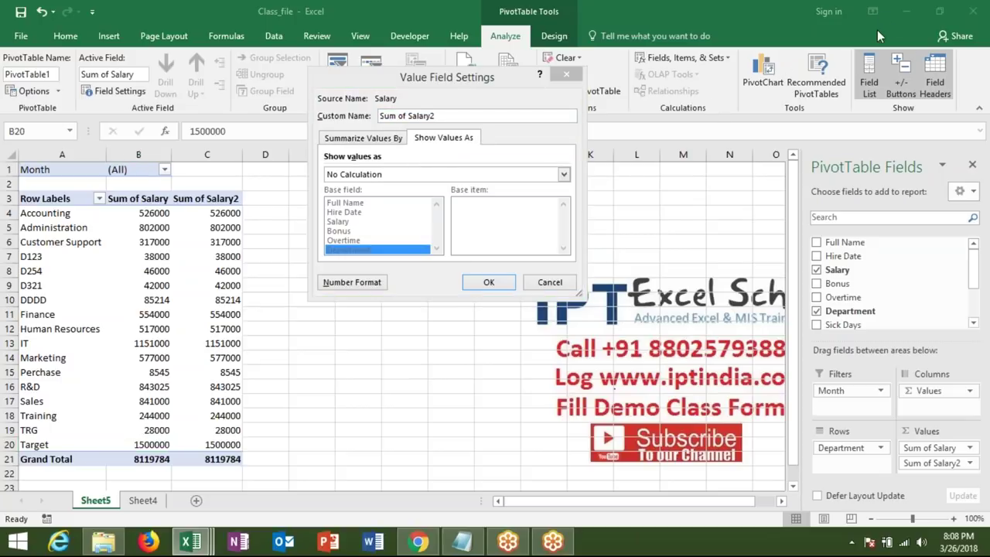
click(877, 29)
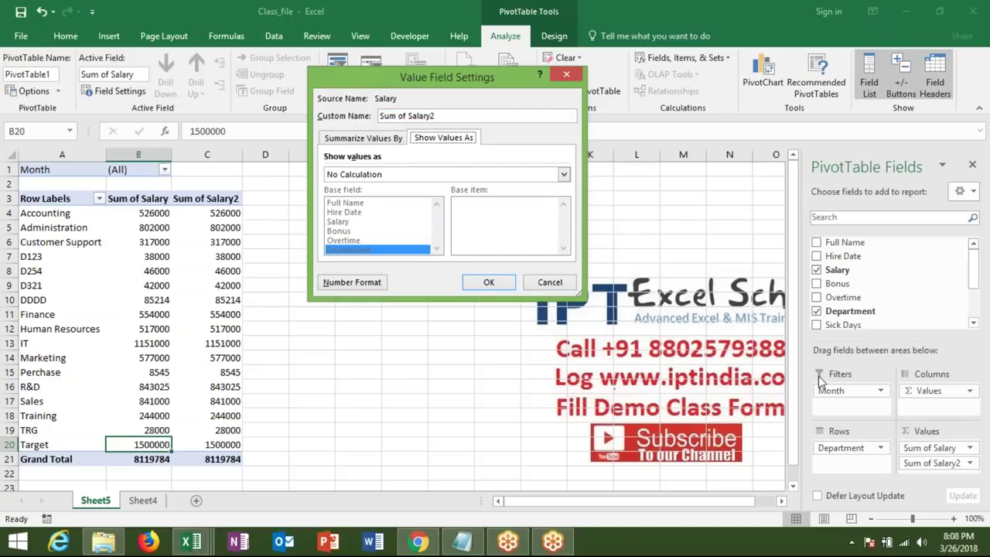
click(812, 443)
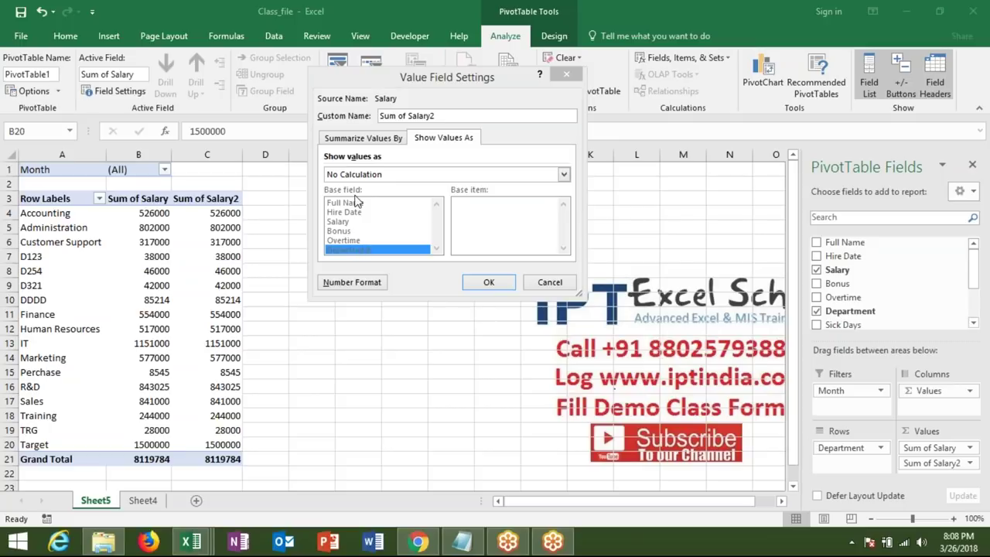
click(348, 174)
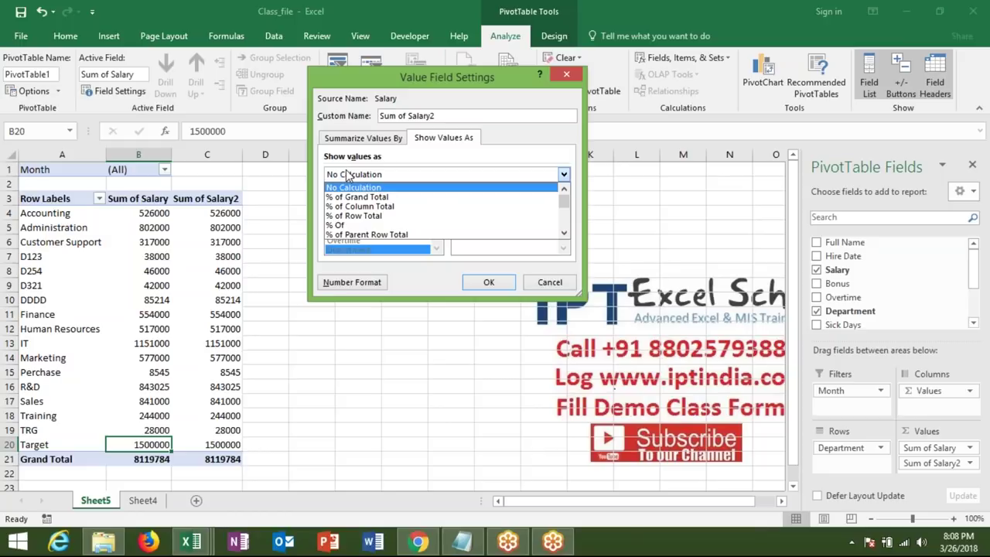
key(Down)
key(Down)
key(Down)
key(Down)
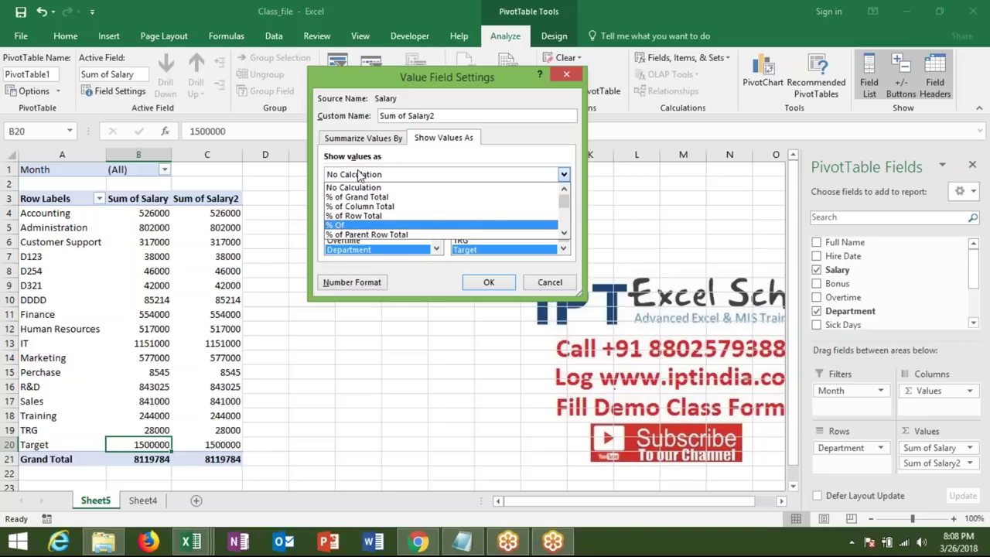
key(Return)
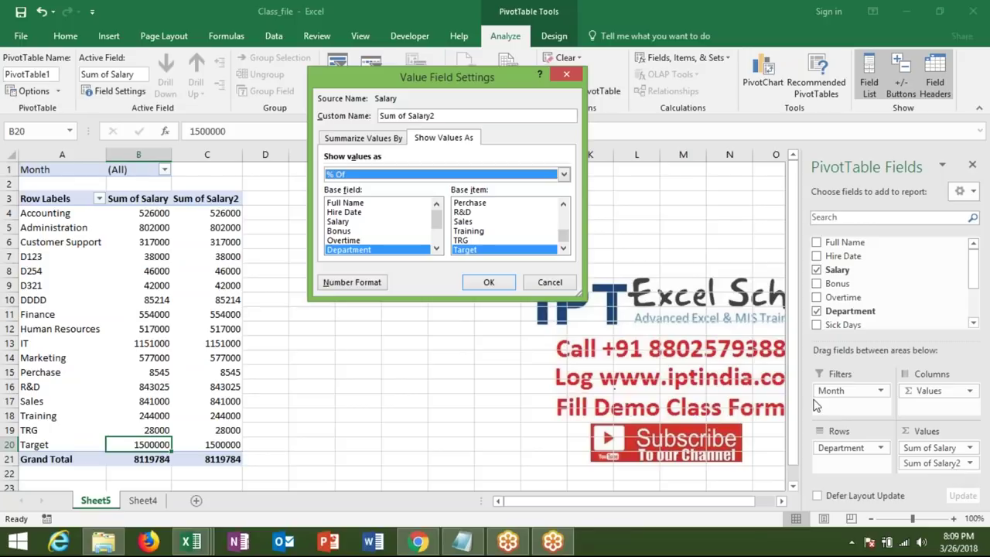
Keep % Of and set the base field to Department with Target as the base item
click(451, 142)
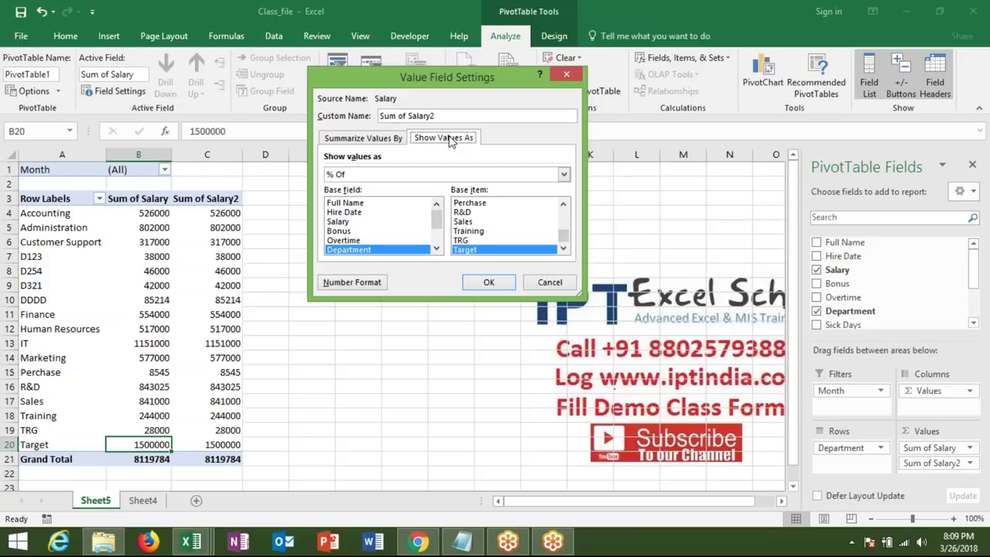
click(409, 178)
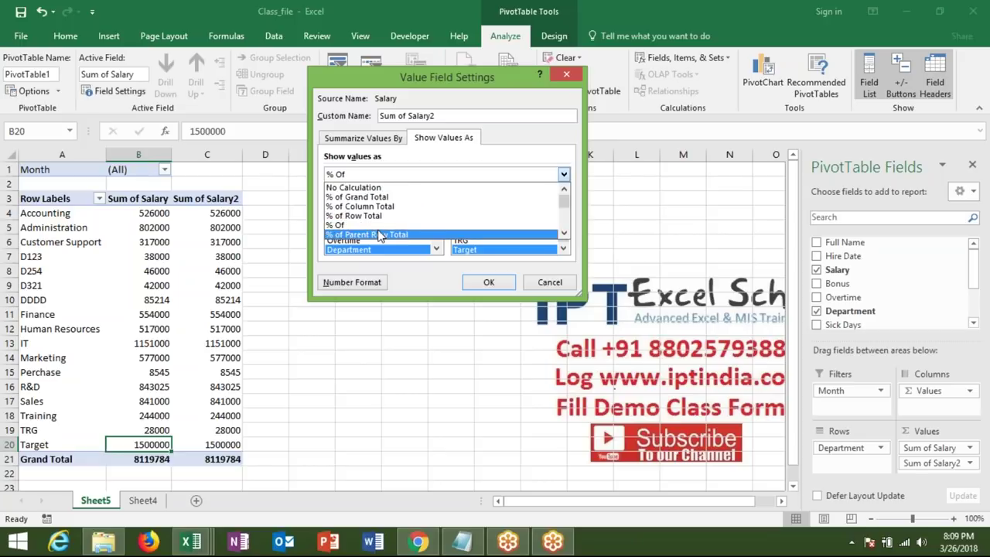
click(379, 225)
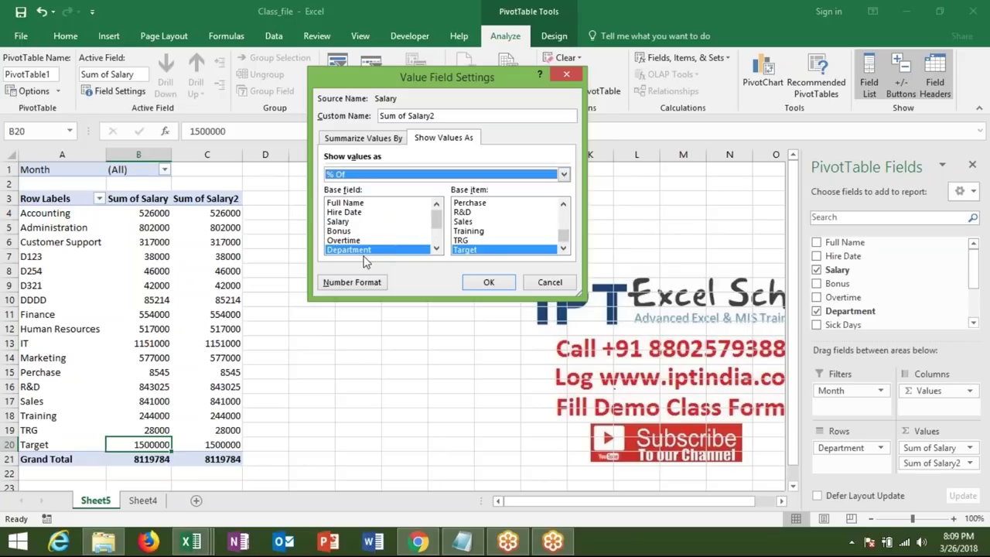
click(352, 251)
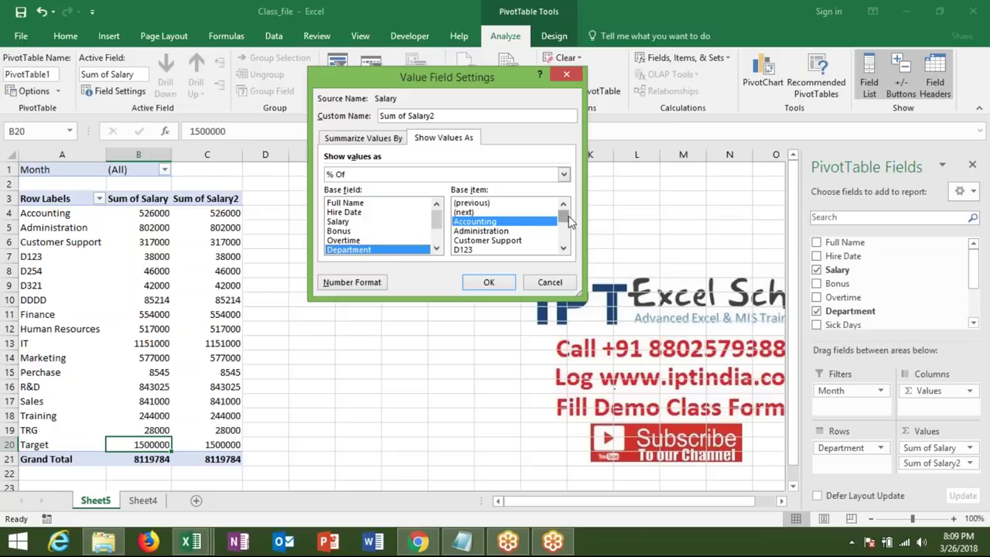
drag(565, 218, 564, 249)
click(495, 249)
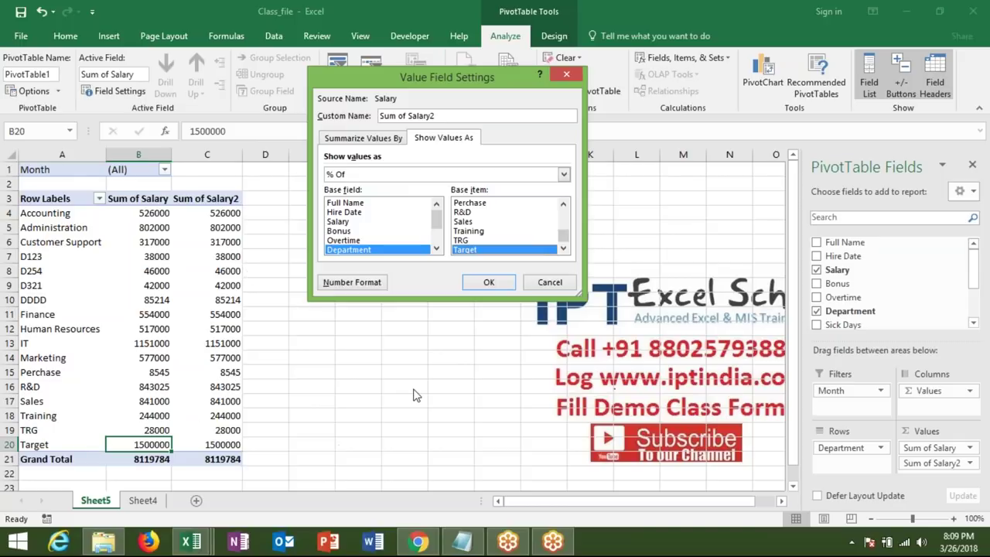
Apply the % of Target display, check IT's percentage in C13, and try adding Bonus to values
click(488, 282)
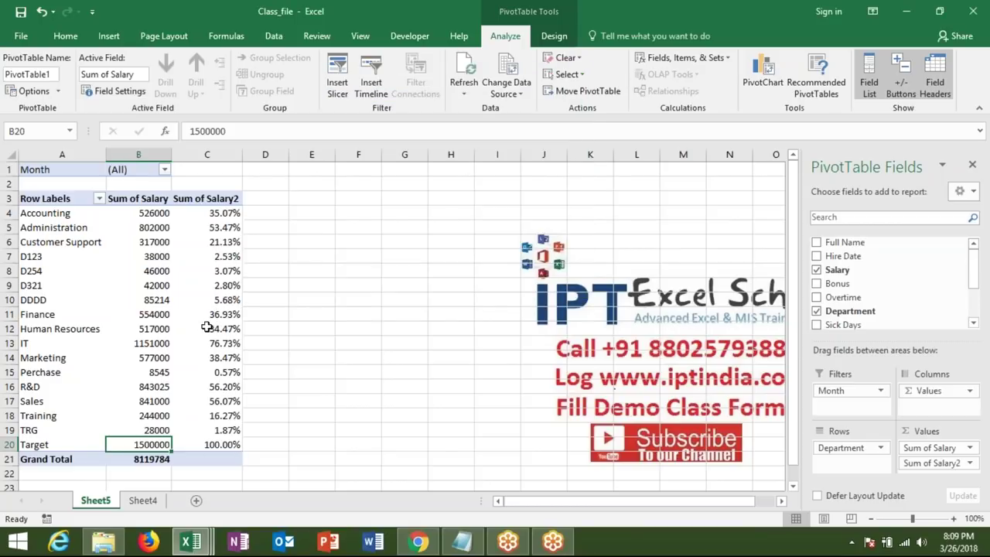
mouse_move(214, 342)
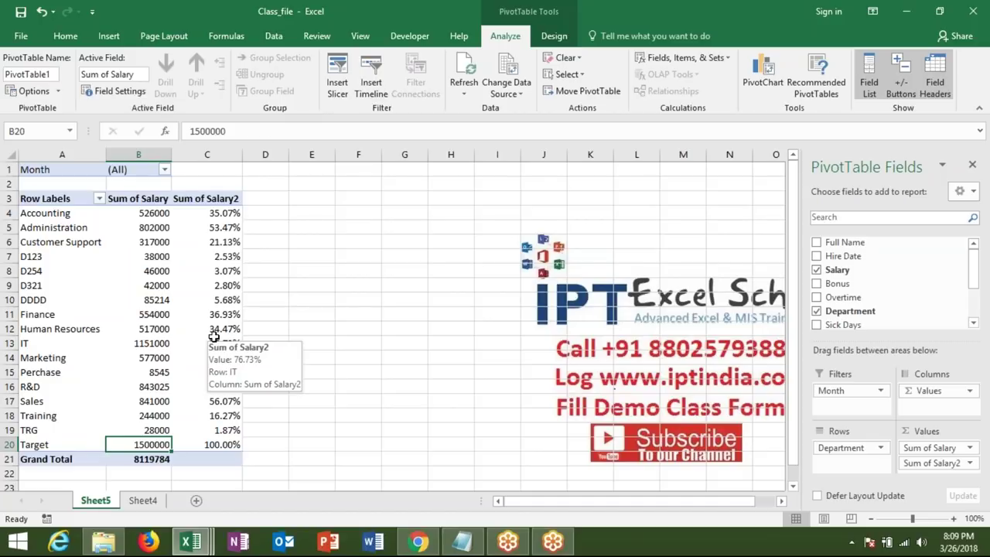
click(213, 337)
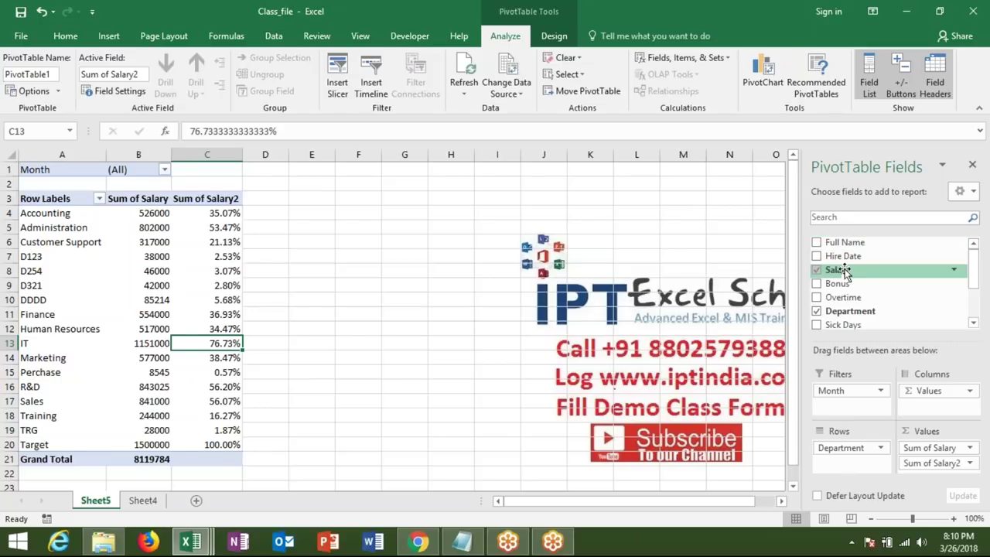
mouse_move(837, 283)
mouse_down()
mouse_move(943, 437)
mouse_move(932, 447)
mouse_up()
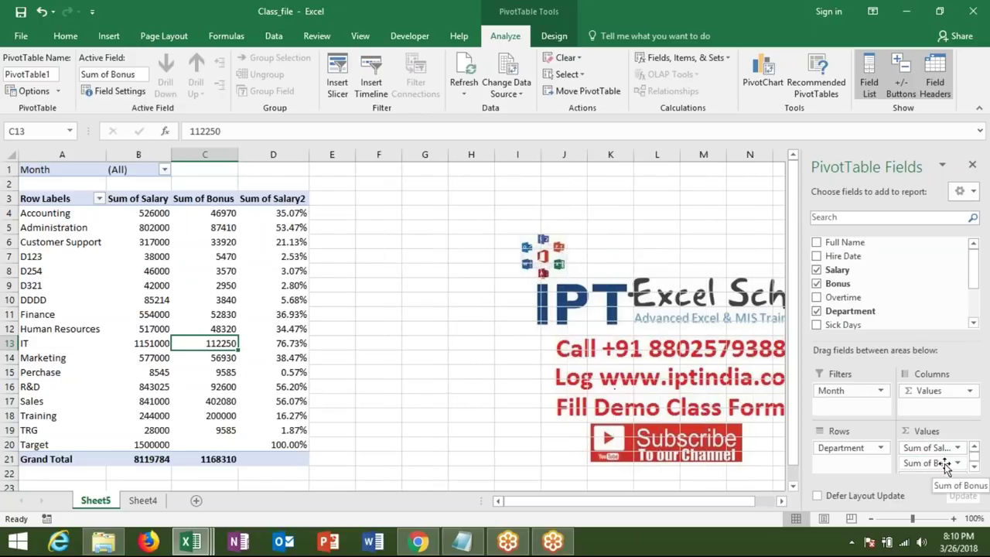
drag(928, 462, 851, 317)
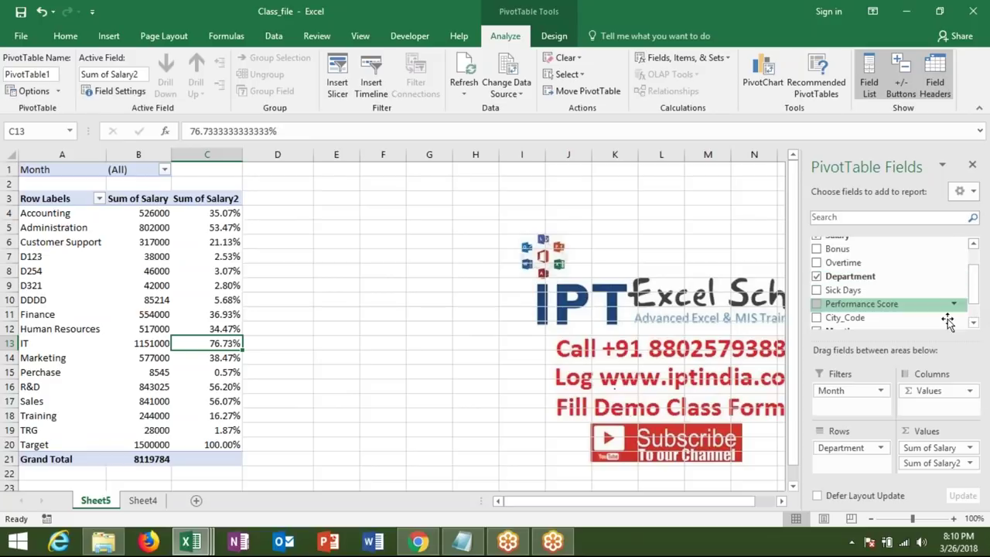
Review the Show Values As options for Sum of Salary2, then keep % Of with base Target
click(965, 463)
click(917, 510)
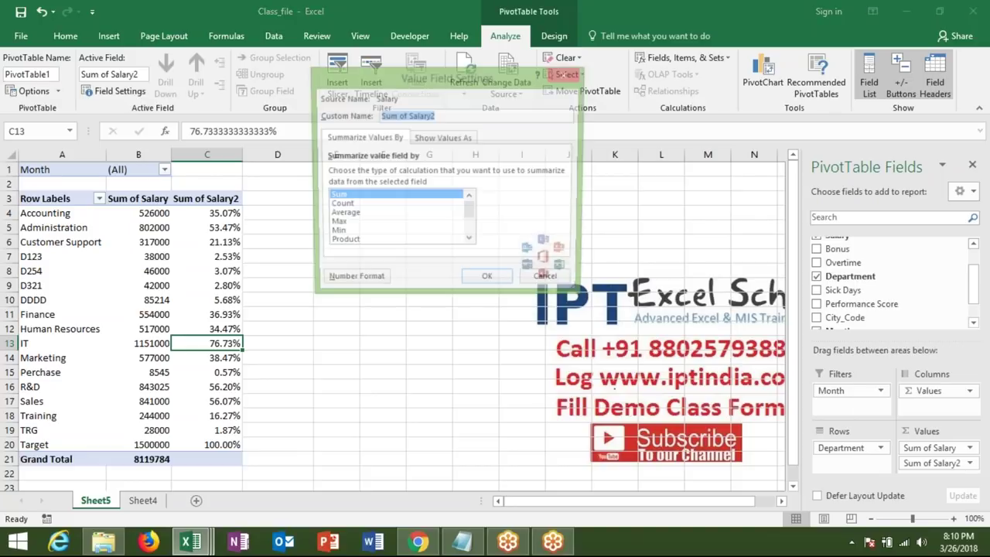
click(433, 139)
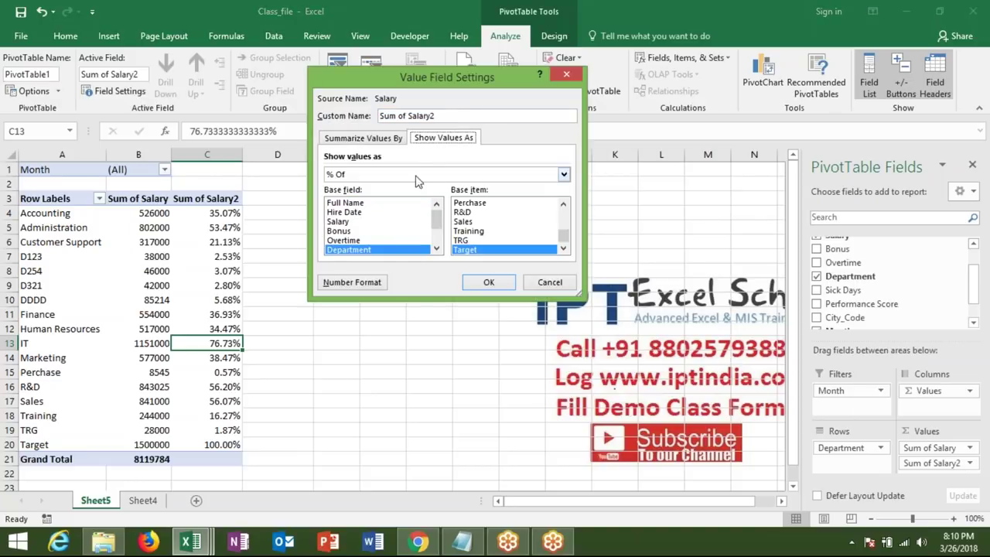
click(420, 174)
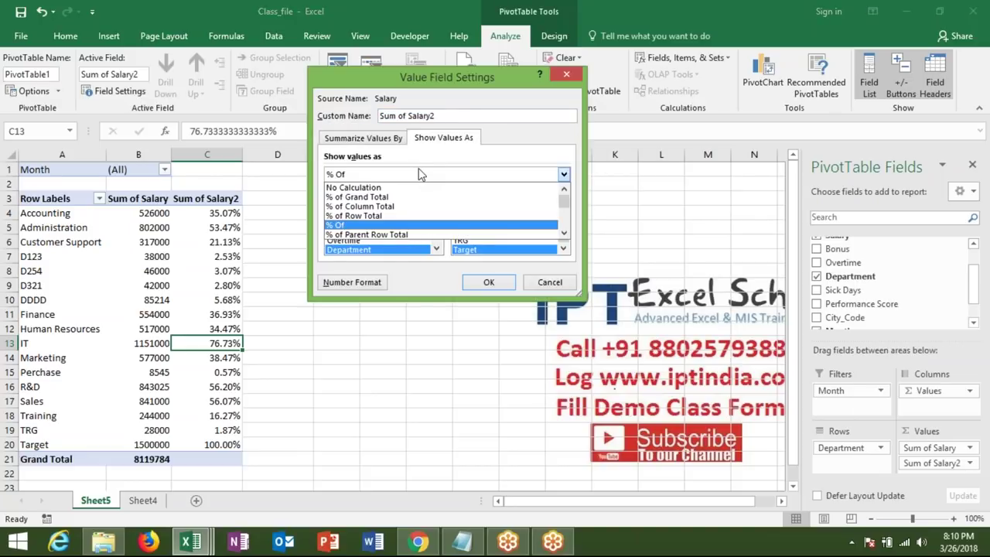
key(Up)
key(Up)
key(Up)
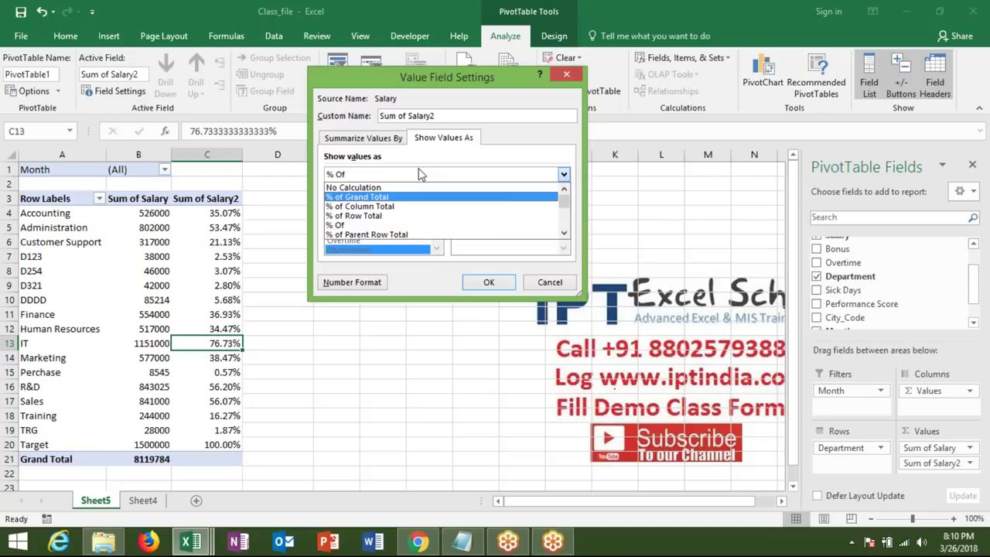
key(Up)
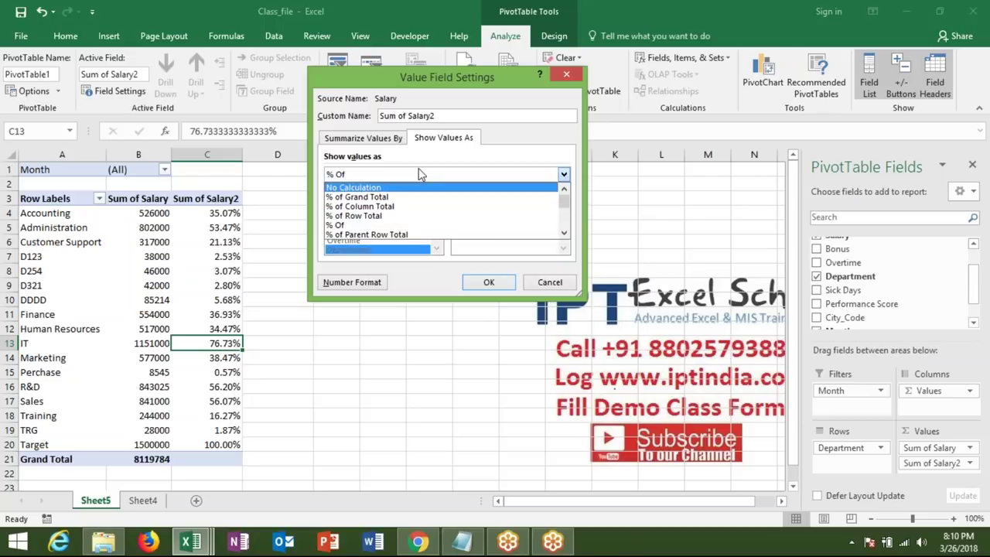
key(Down)
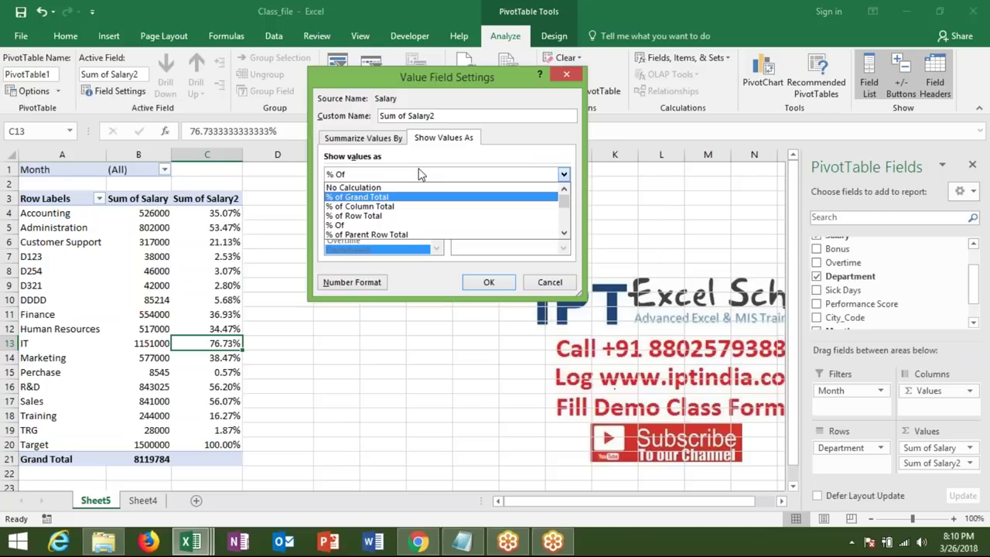
key(Down)
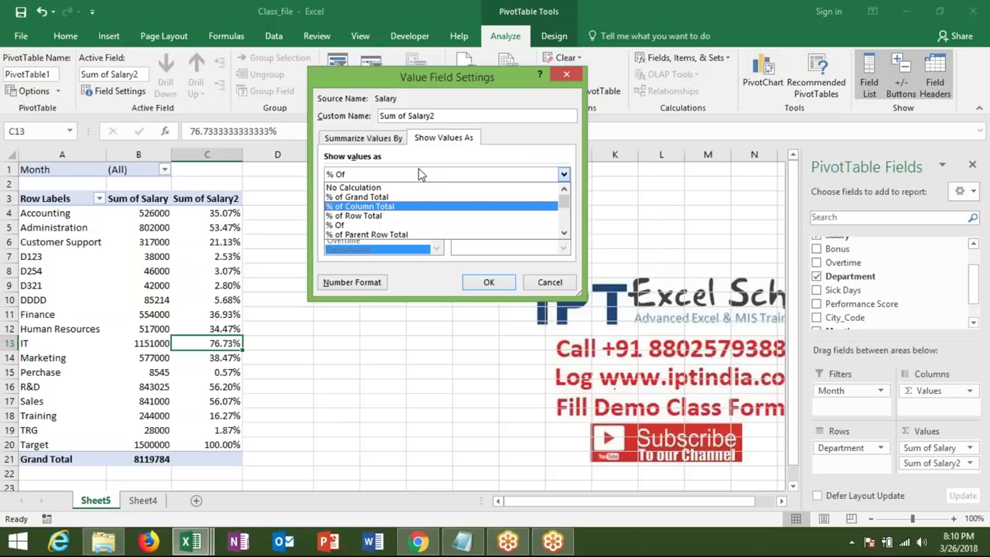
key(Down)
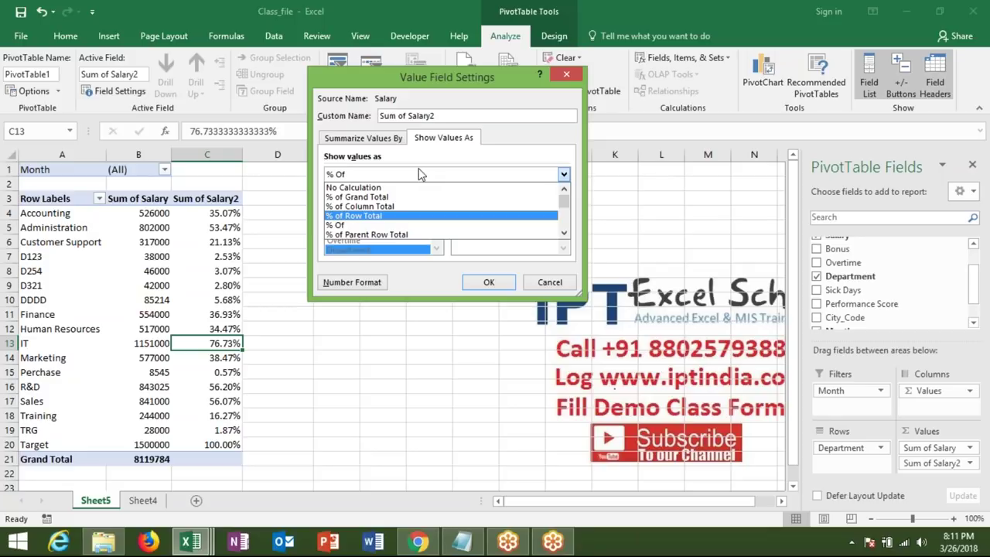
key(Down)
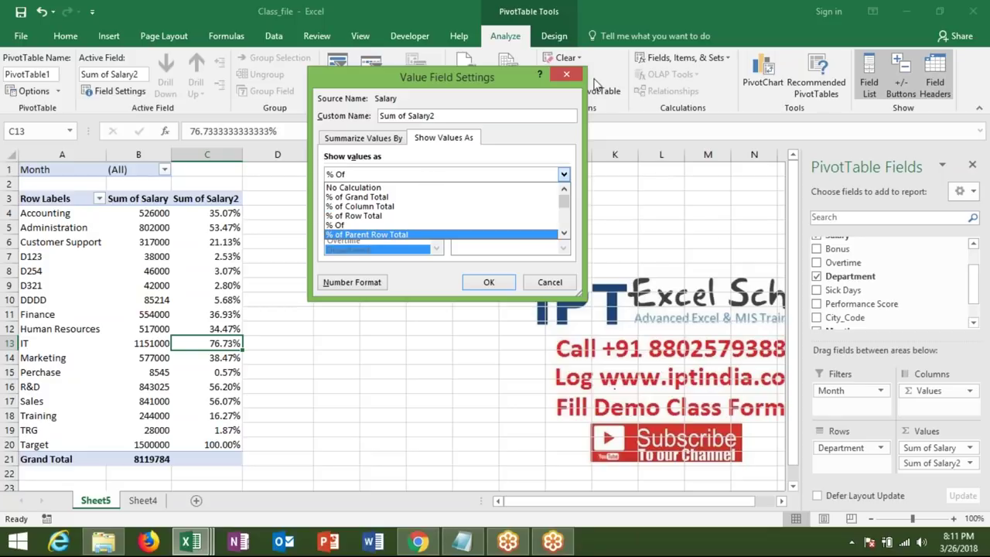
key(Return)
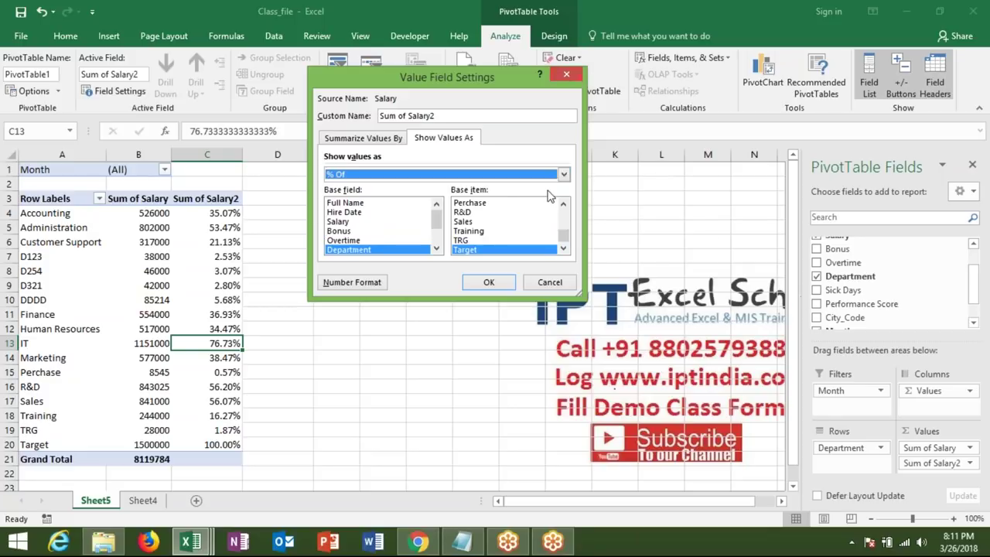
click(567, 74)
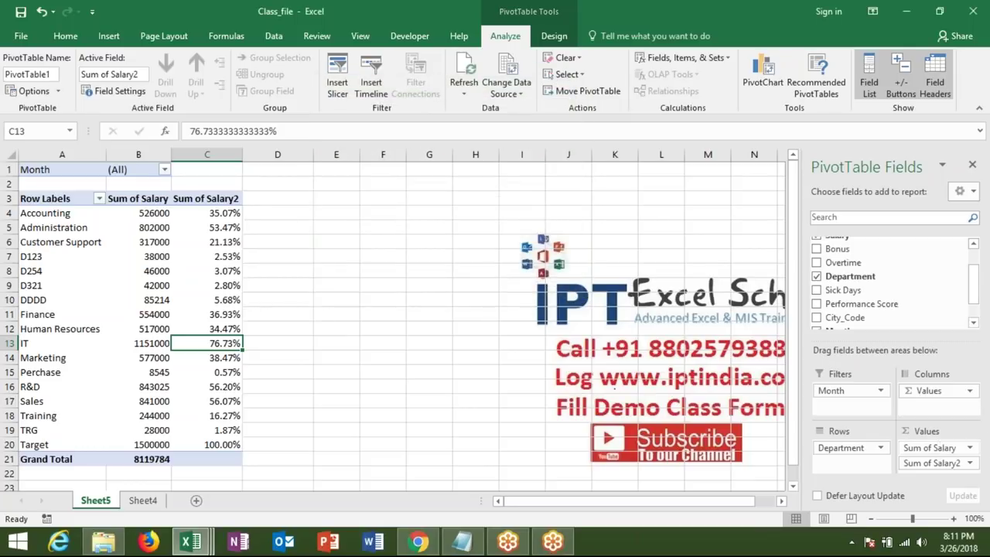
Remove both salary sums from Values, put City_Code in Columns and Salary back in Values
drag(933, 448, 952, 331)
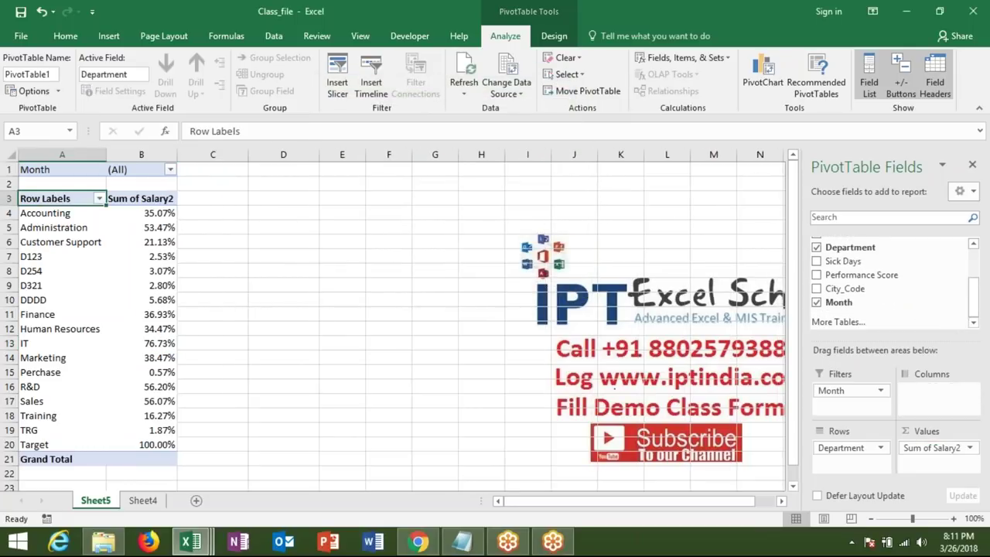
drag(880, 291, 932, 396)
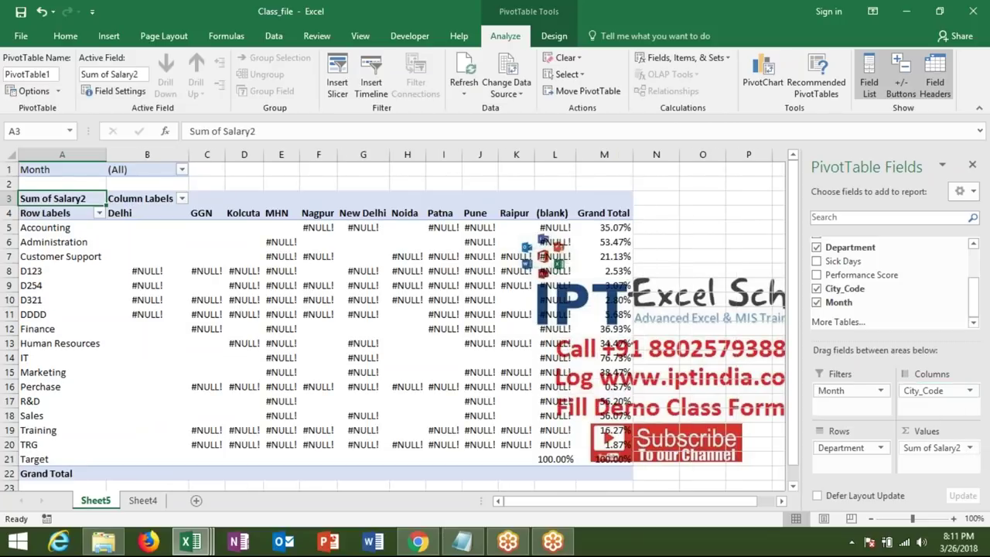
drag(932, 448, 882, 301)
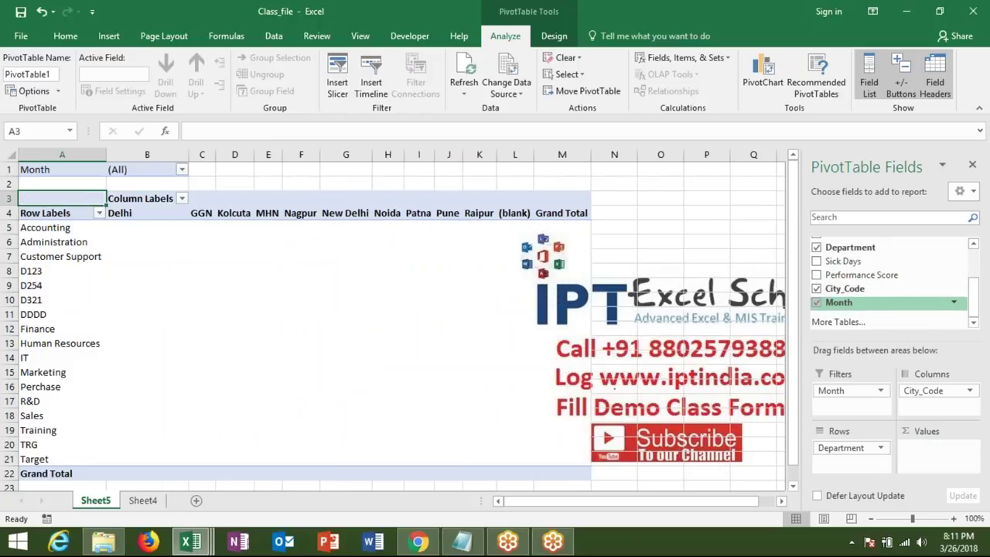
drag(973, 304, 975, 272)
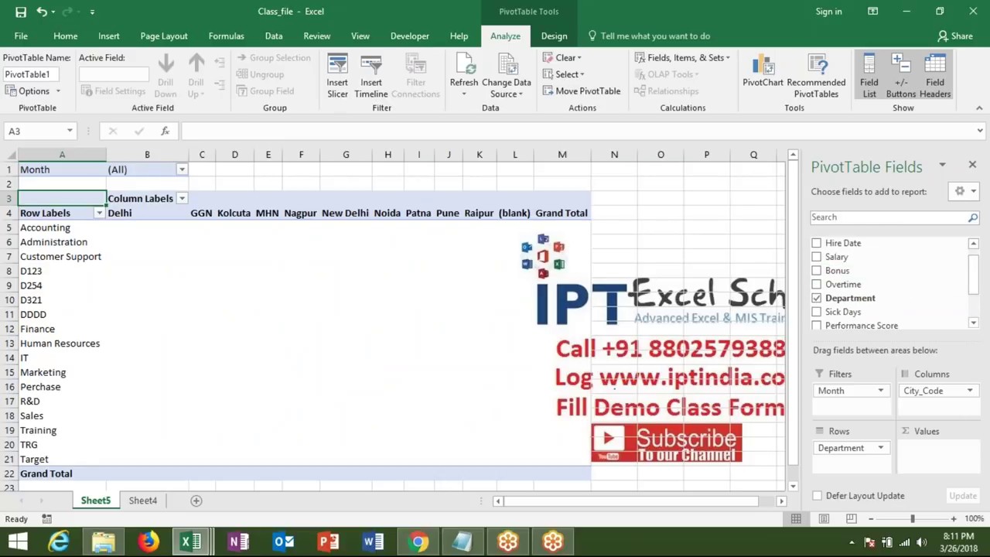
drag(890, 257, 928, 453)
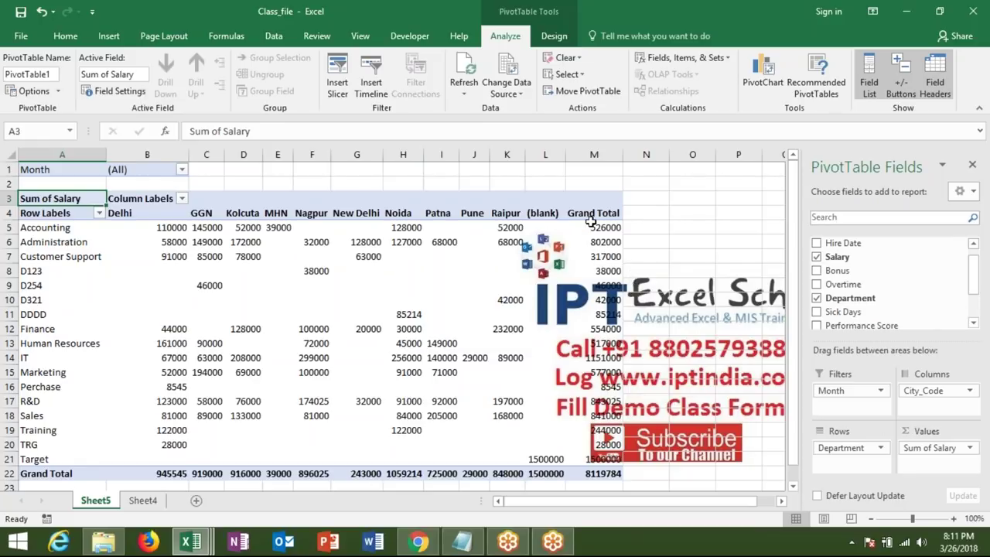
Select the Grand Total column and row to confirm the overall total of 8119784
click(615, 230)
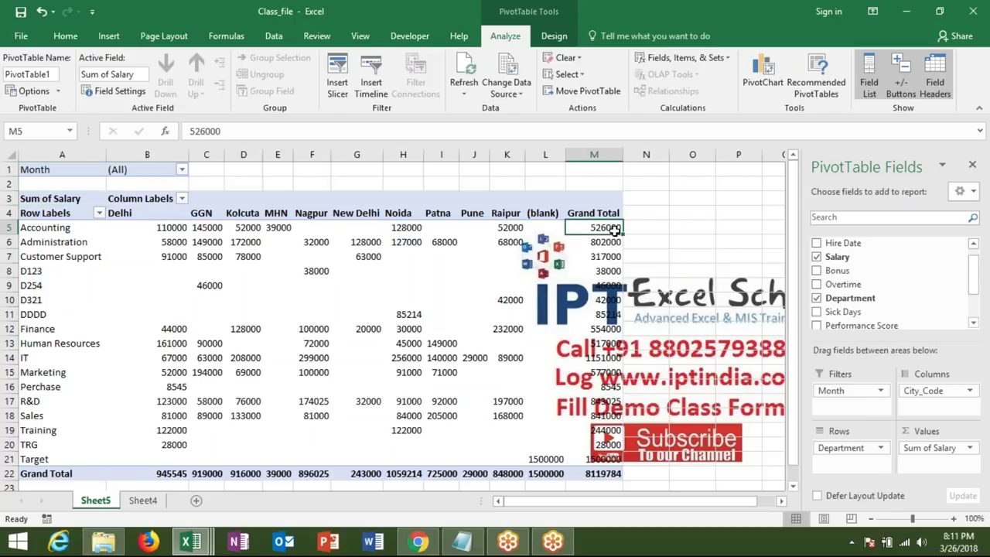
drag(615, 229, 545, 445)
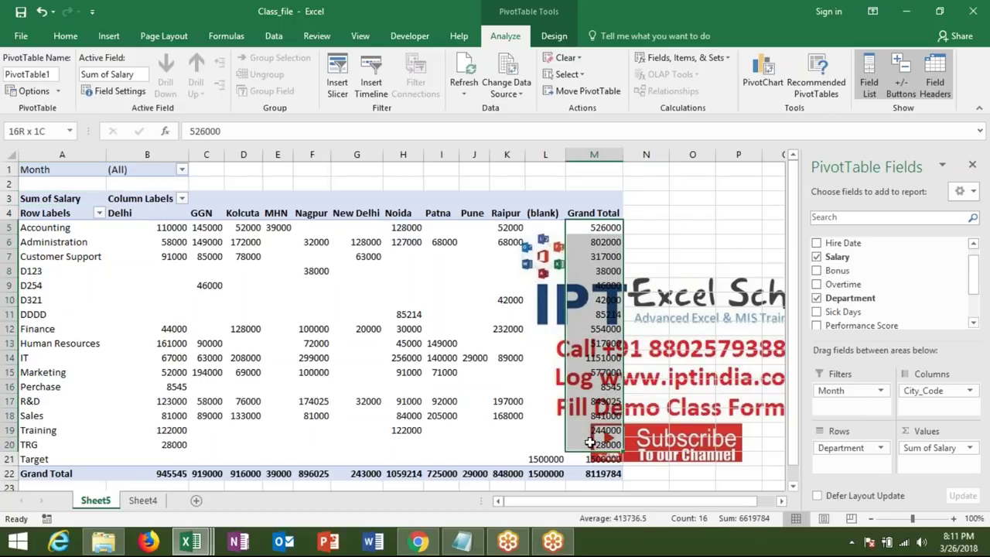
drag(166, 474, 510, 473)
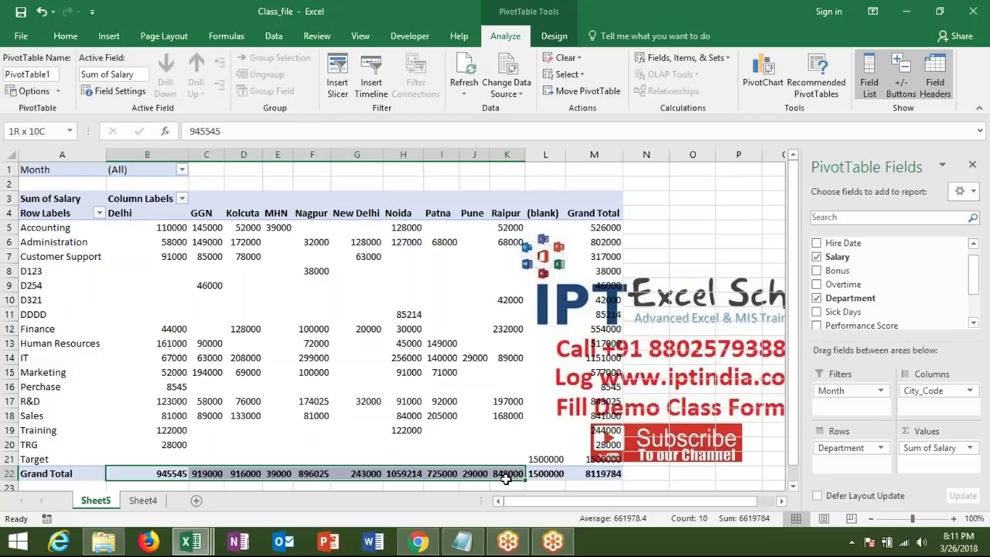
click(591, 470)
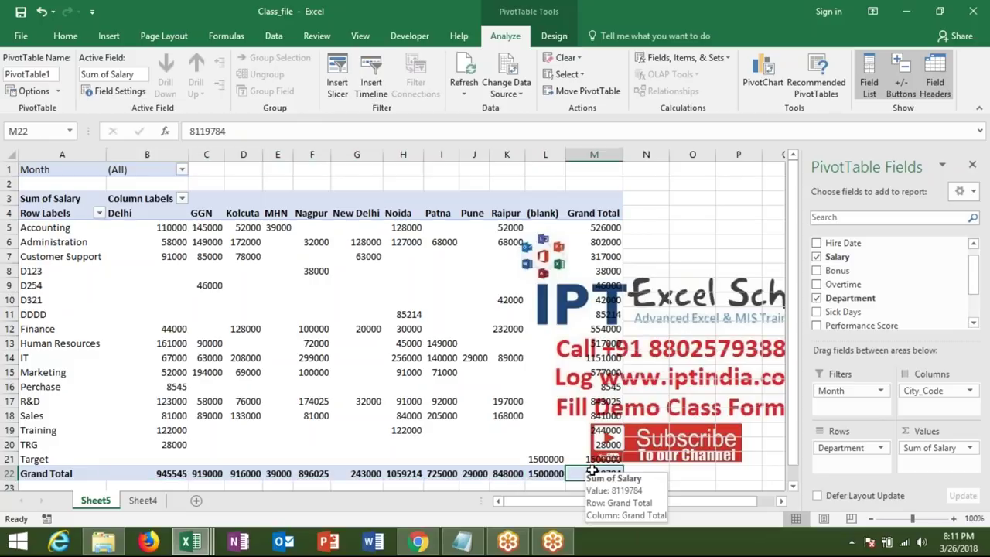
click(970, 448)
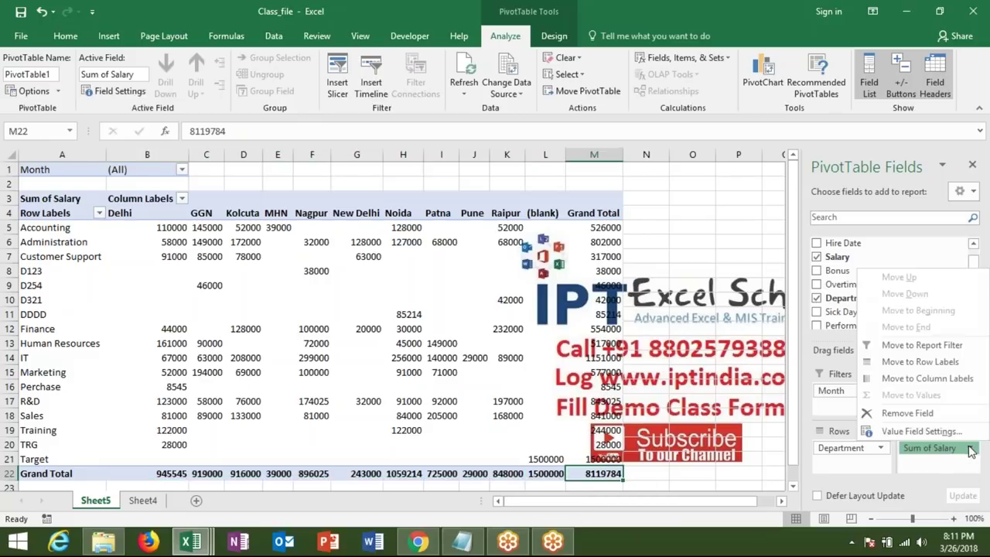
Try % of Grand Total, % of Column Total and % of Parent Row Total for Sum of Salary
click(948, 432)
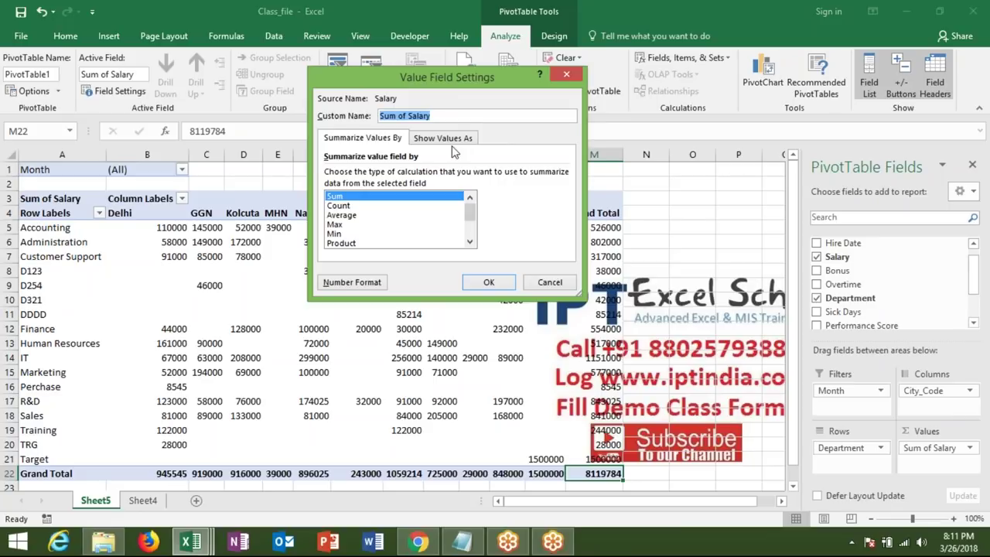
click(448, 141)
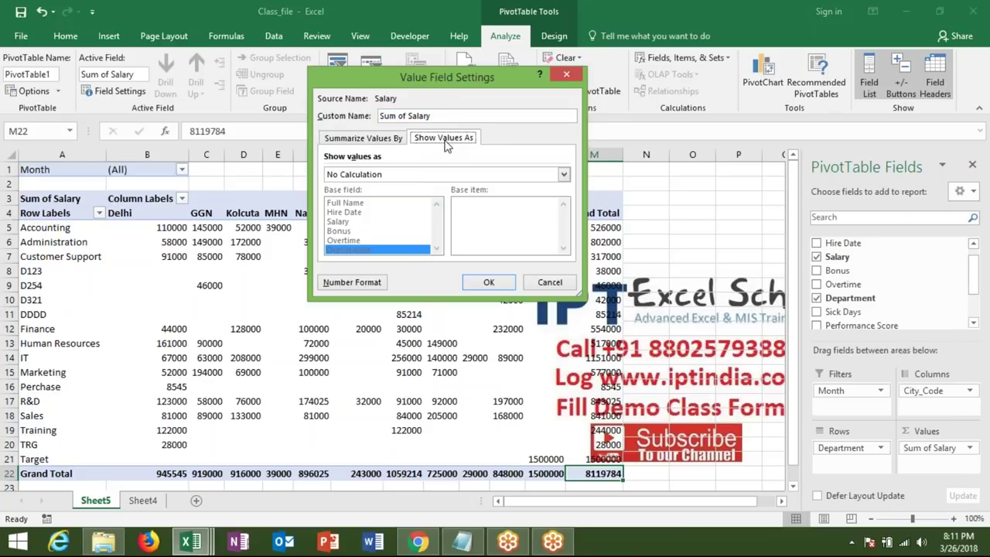
click(414, 175)
key(Down)
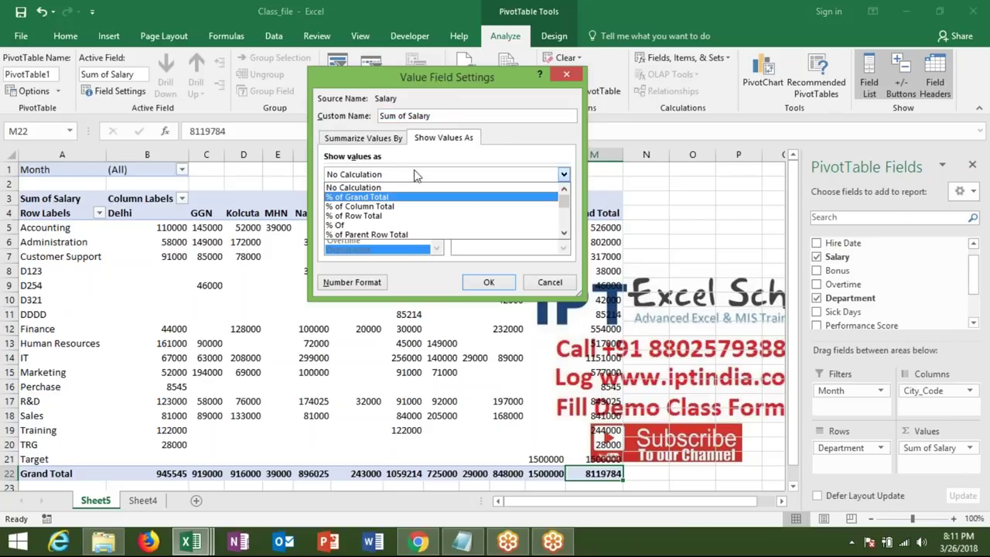
key(Return)
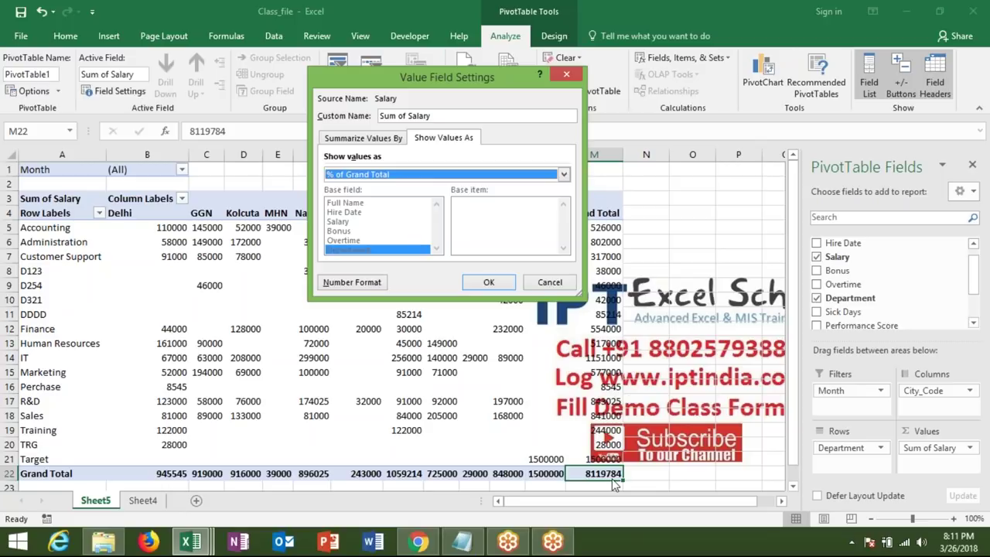
click(450, 177)
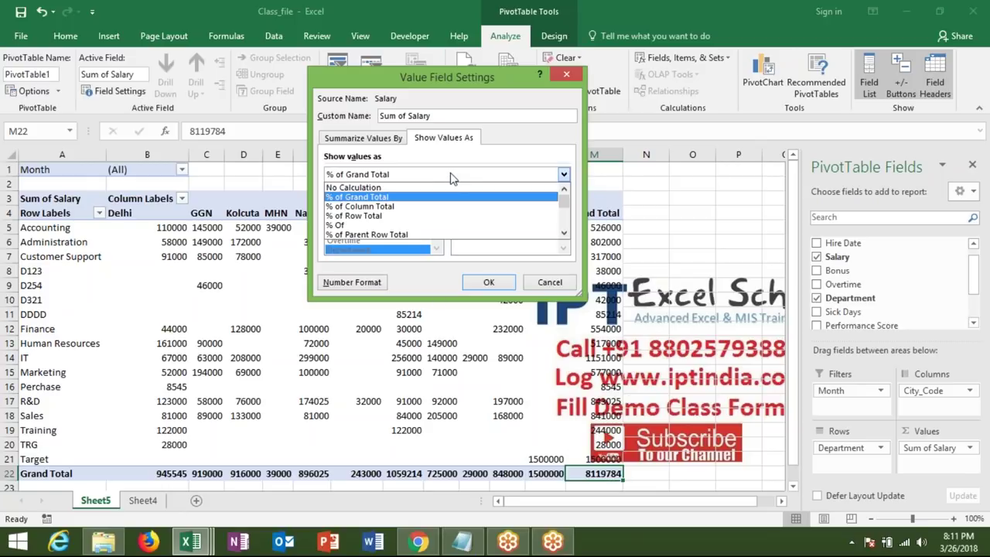
key(Down)
click(496, 205)
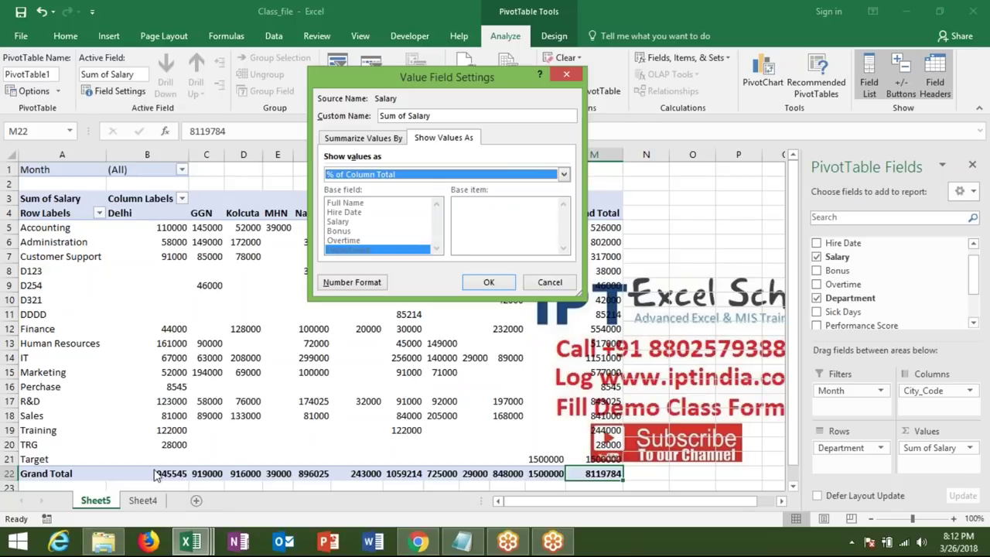
click(372, 178)
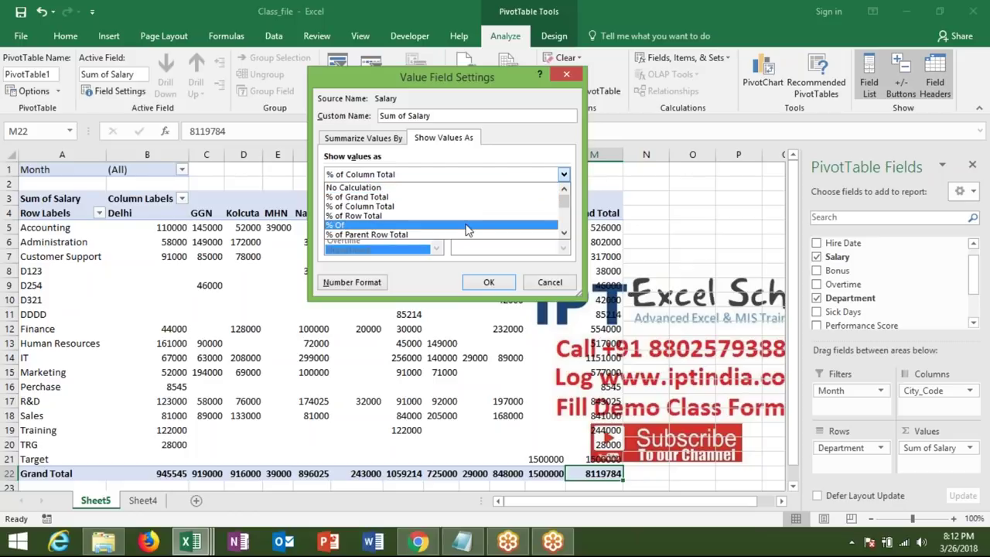
click(401, 235)
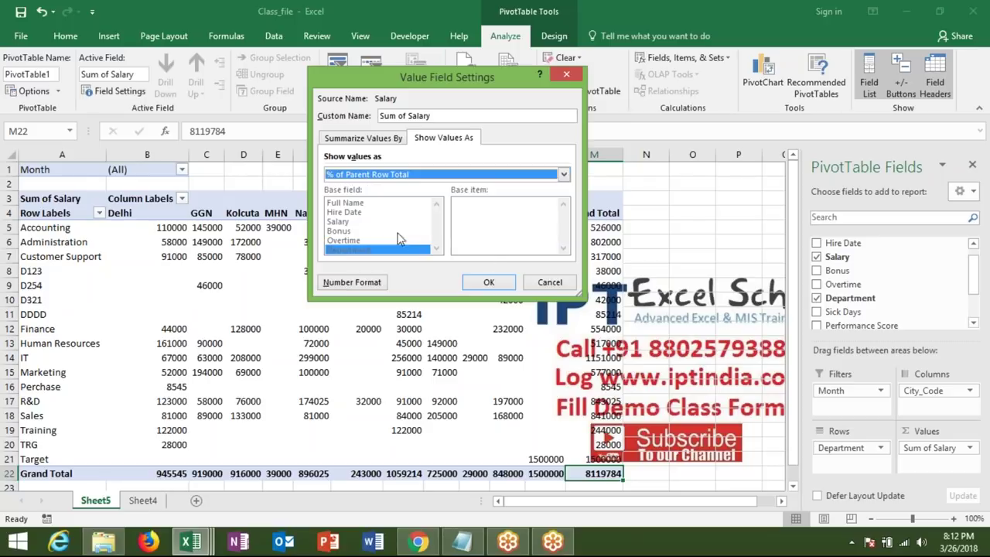
Browse further options such as % of Parent Total and % Difference From, then cancel without changes
click(522, 177)
key(Down)
key(Down)
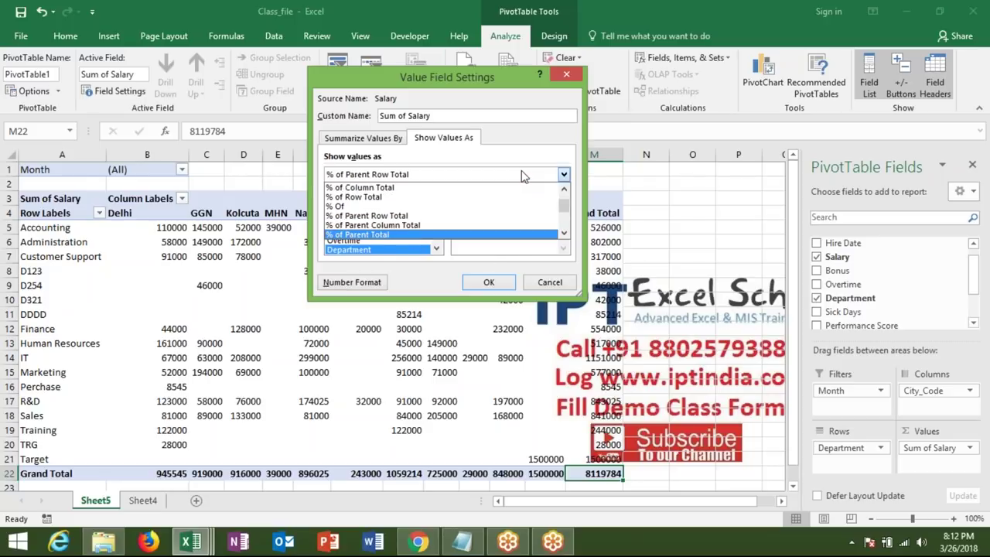
key(Down)
key(Down)
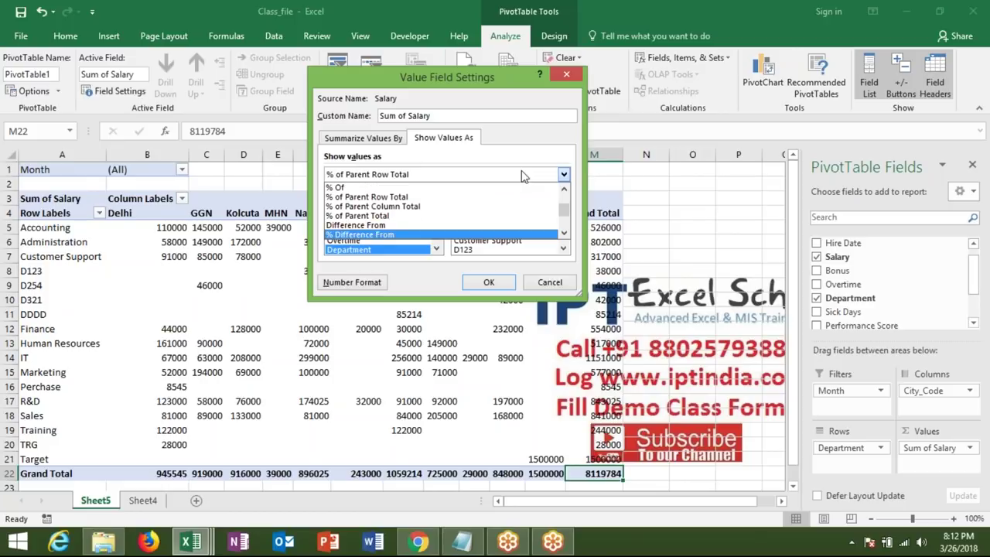
key(Down)
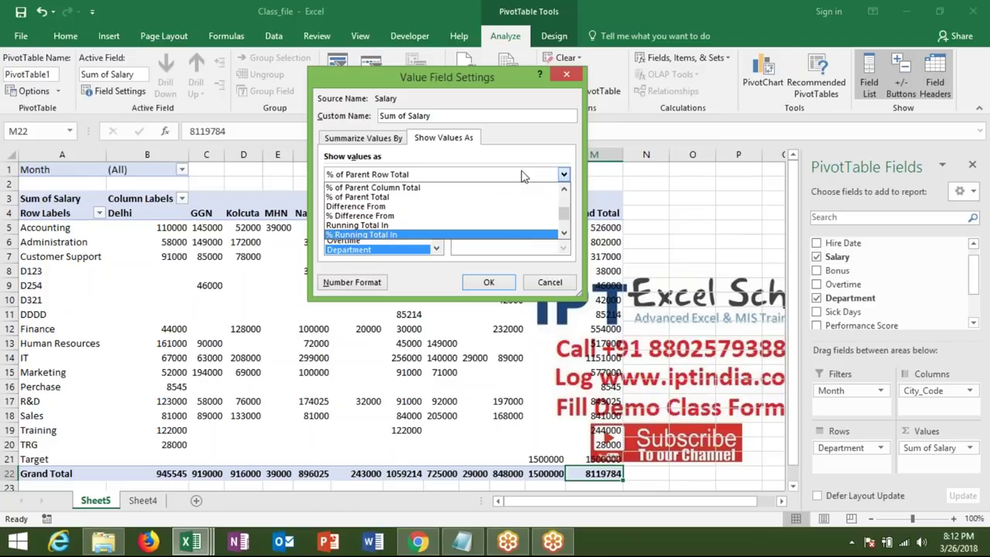
key(Down)
key(Down)
key(Down)
key(Down)
key(Down)
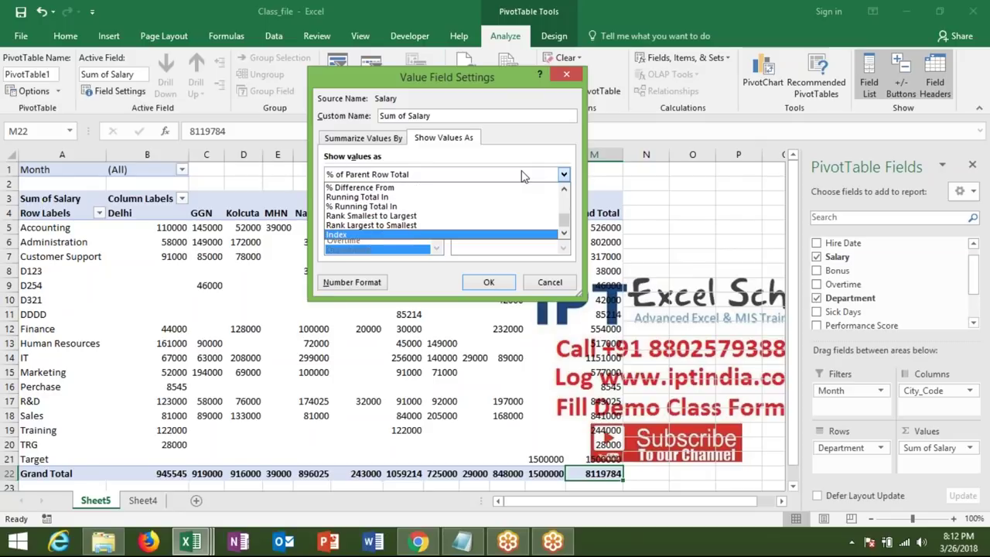
key(Up)
key(Up)
key(Up)
key(Up)
key(Home)
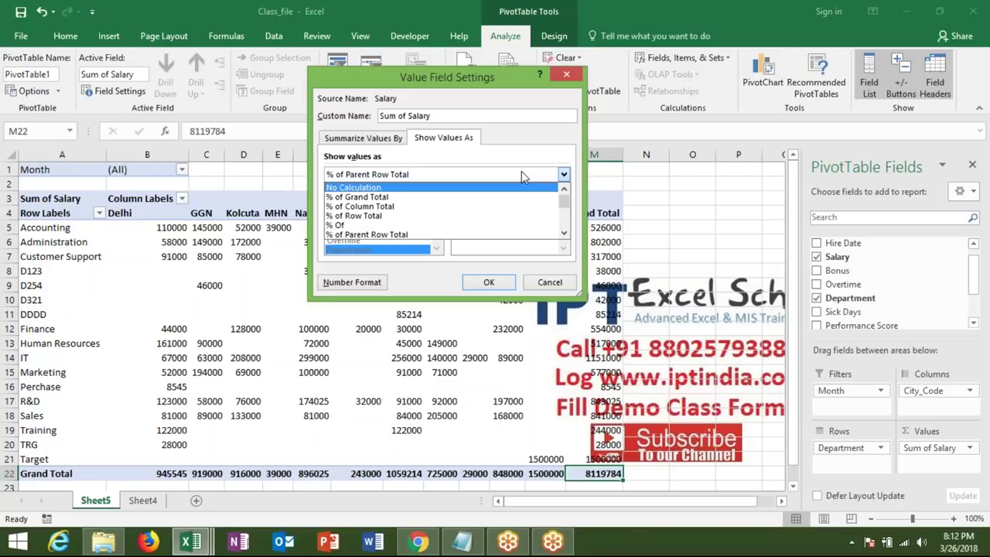
click(521, 174)
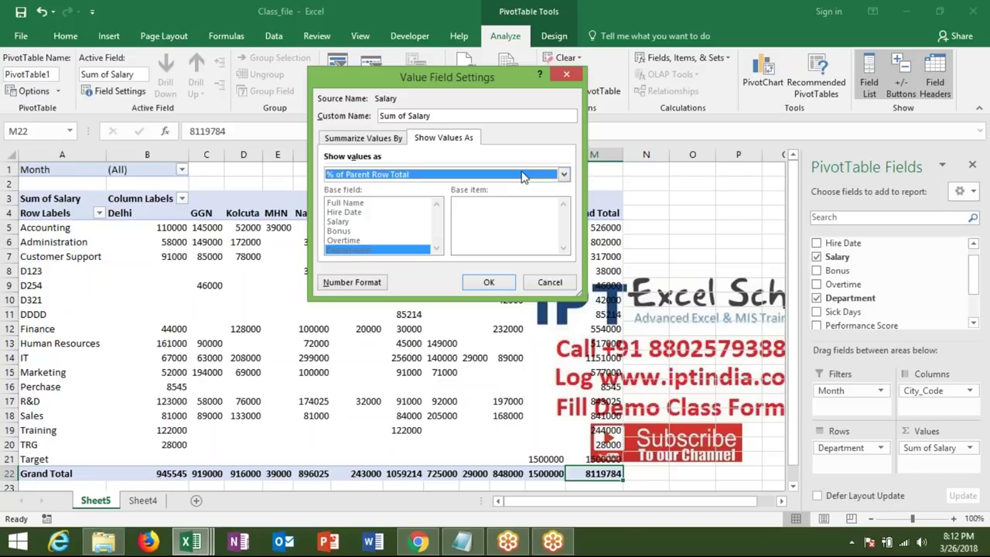
click(566, 74)
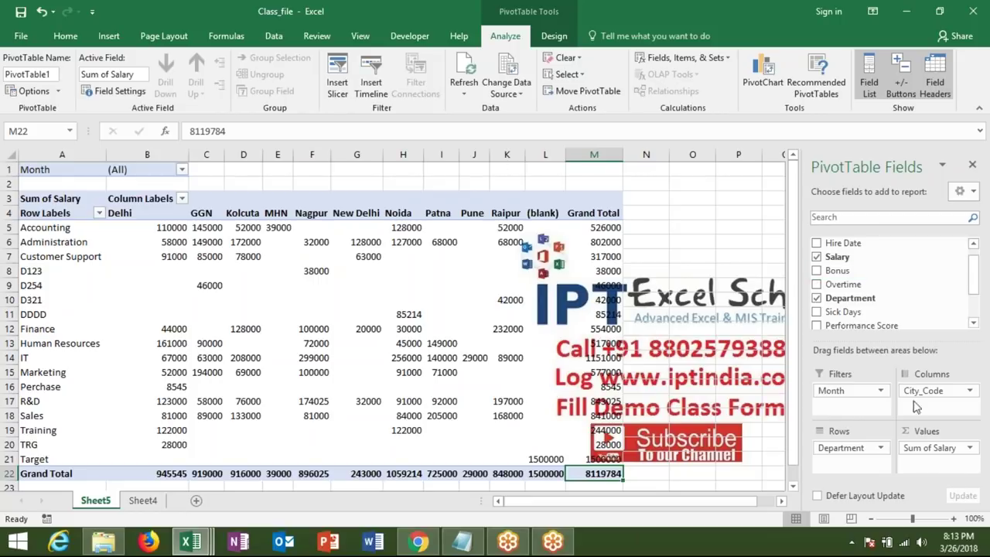
Drag City_Code out of Columns and add Bonus and Overtime to the summed values
drag(925, 391, 681, 387)
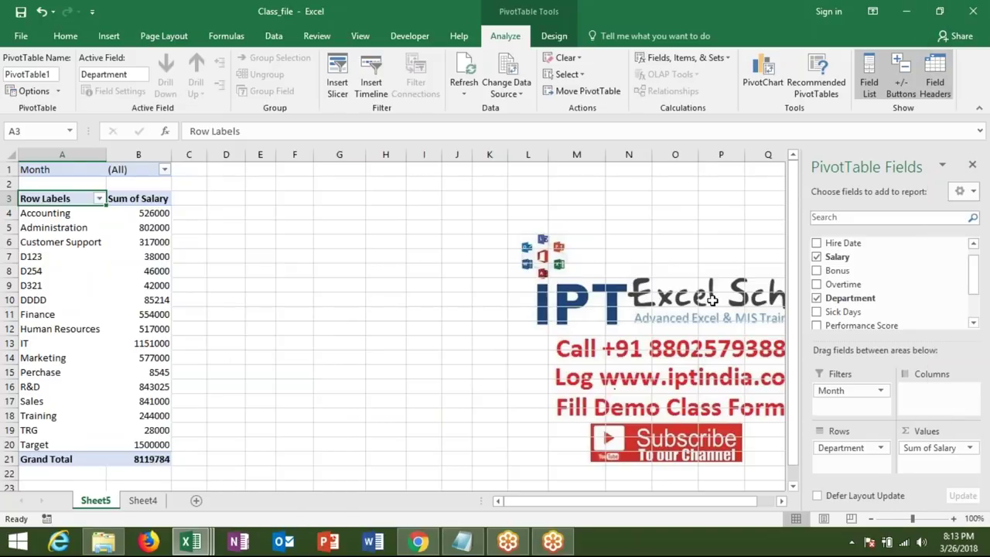
scroll(833, 269, down, 1)
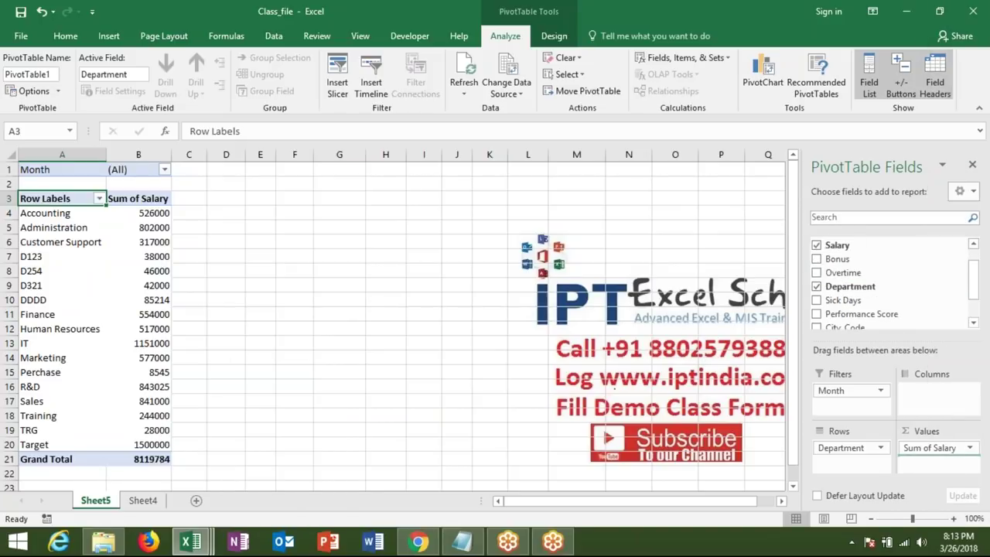
click(817, 259)
drag(840, 272, 952, 474)
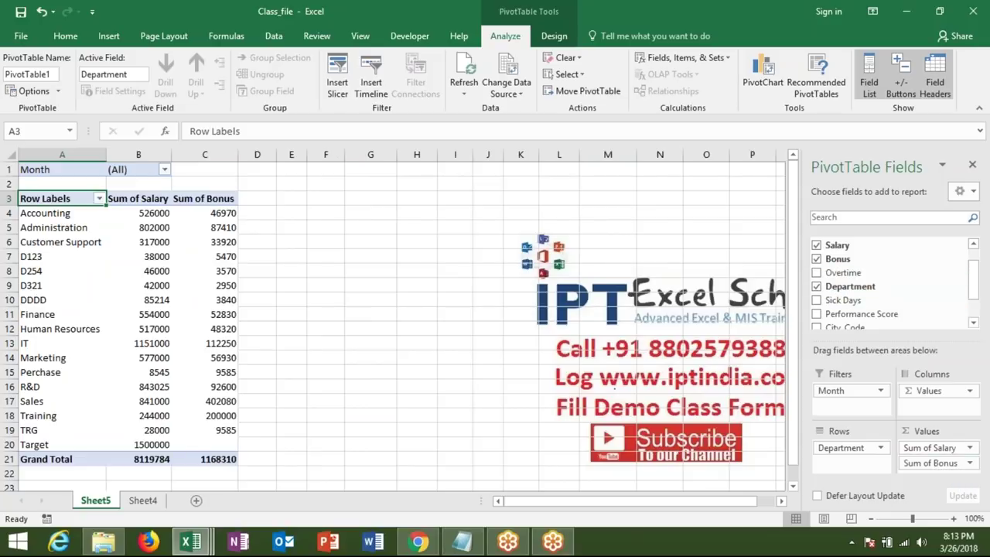
mouse_move(842, 272)
mouse_down()
mouse_move(928, 486)
mouse_move(932, 474)
mouse_up()
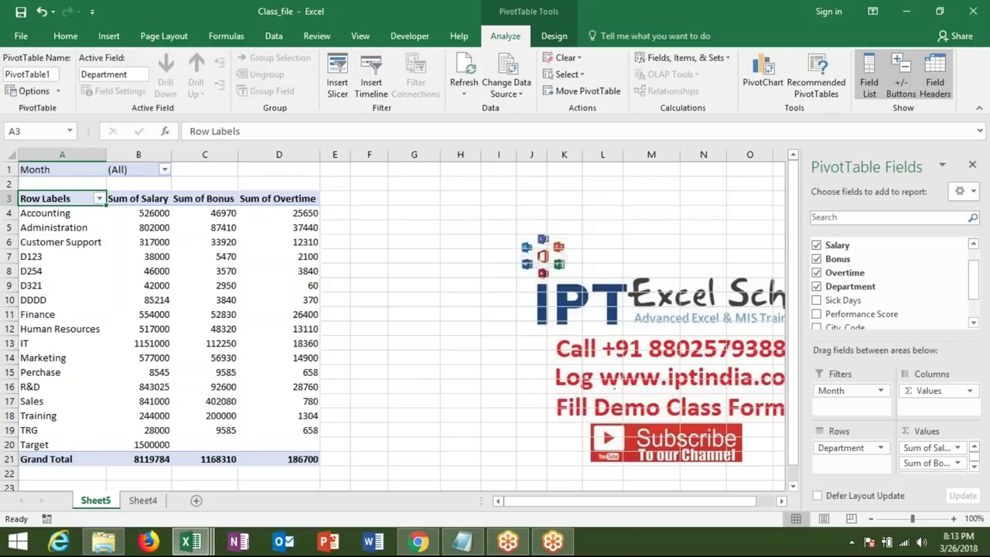
Review Accounting's salary and bonus, then open the Insert Calculated Field dialog
drag(142, 214, 339, 207)
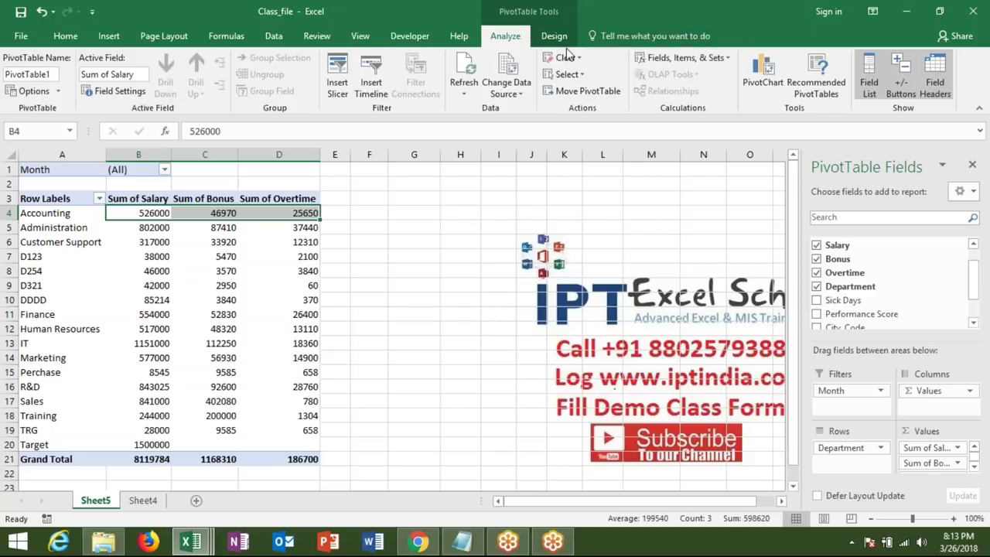
click(681, 58)
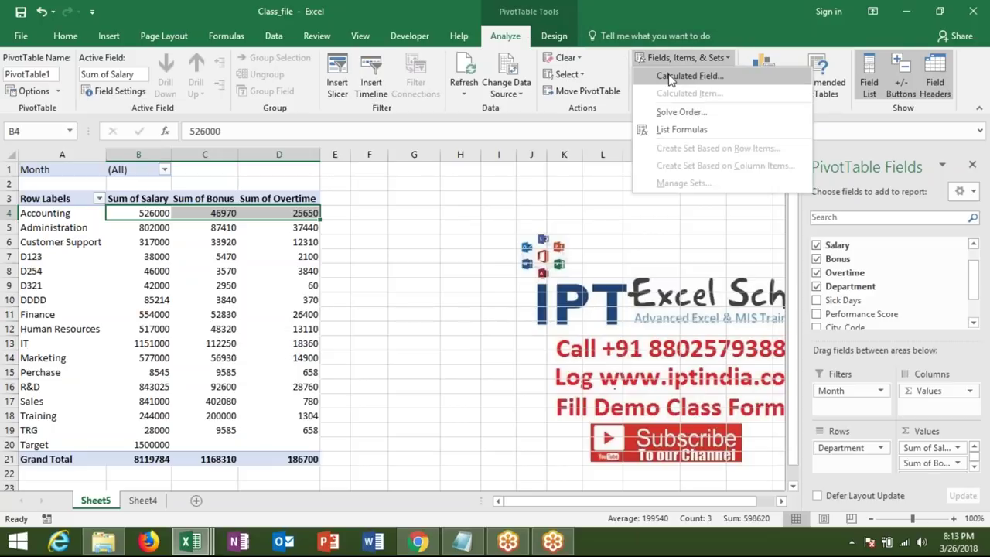
click(670, 77)
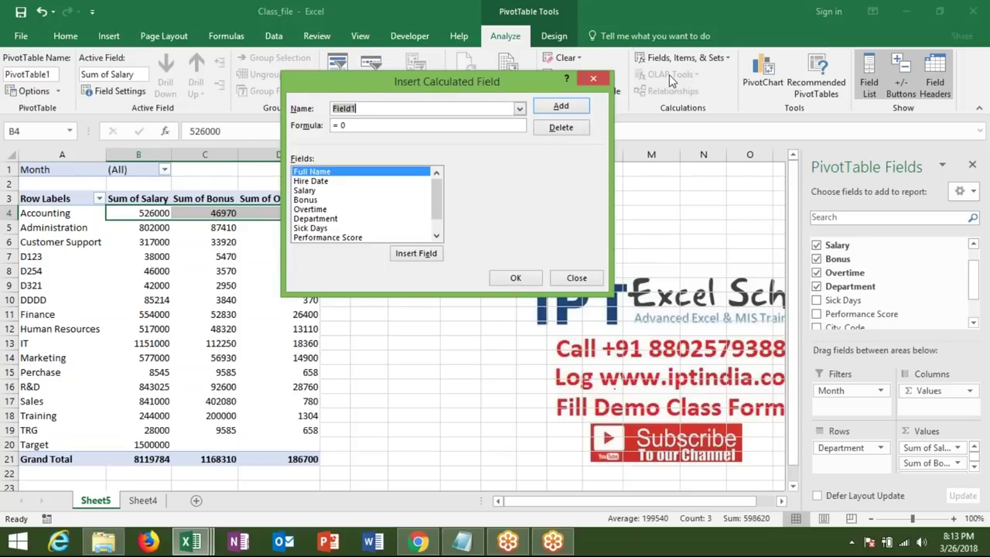
Name the calculated field Total with the formula =Salary+Bonus+Overtime
text(Total)
key(Tab)
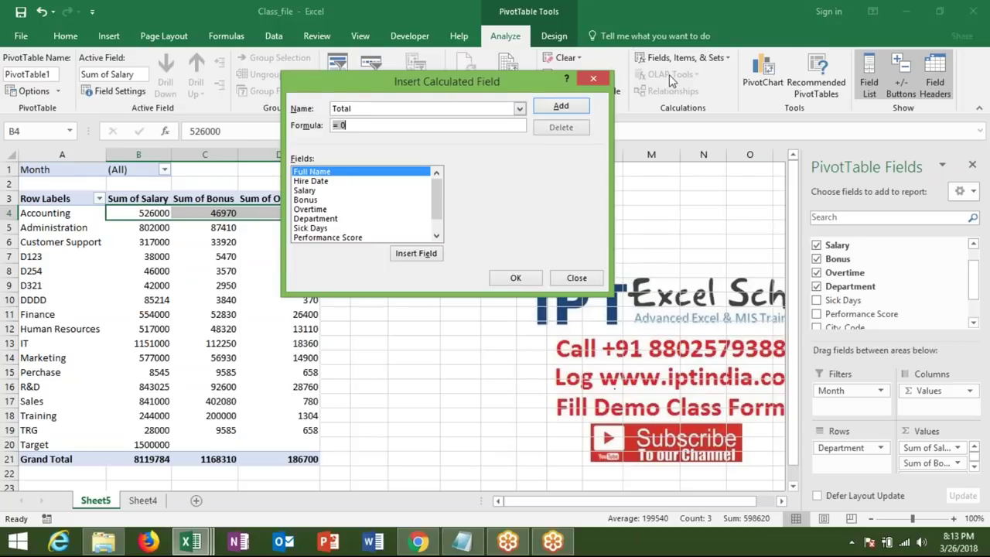
key(BackSpace)
drag(437, 203, 438, 232)
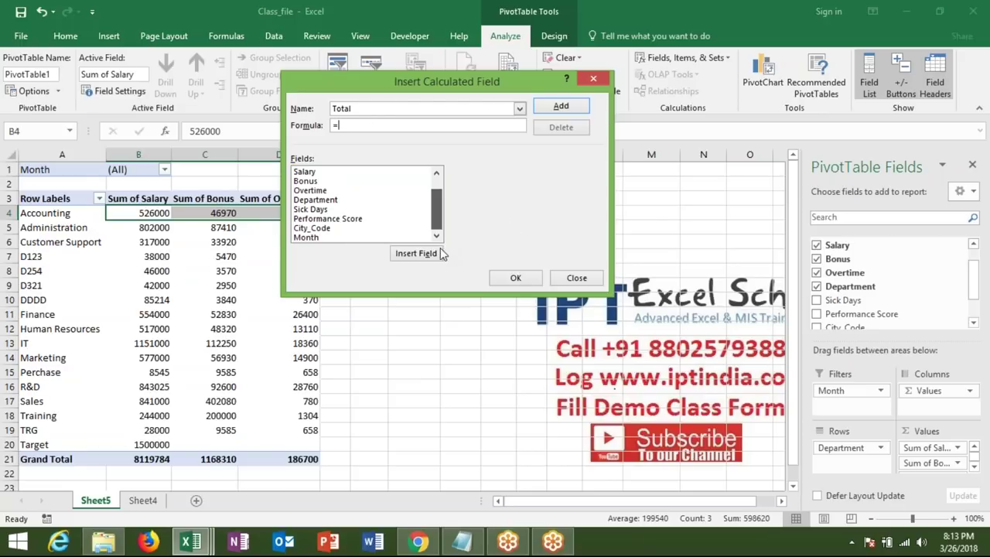
click(348, 237)
click(307, 173)
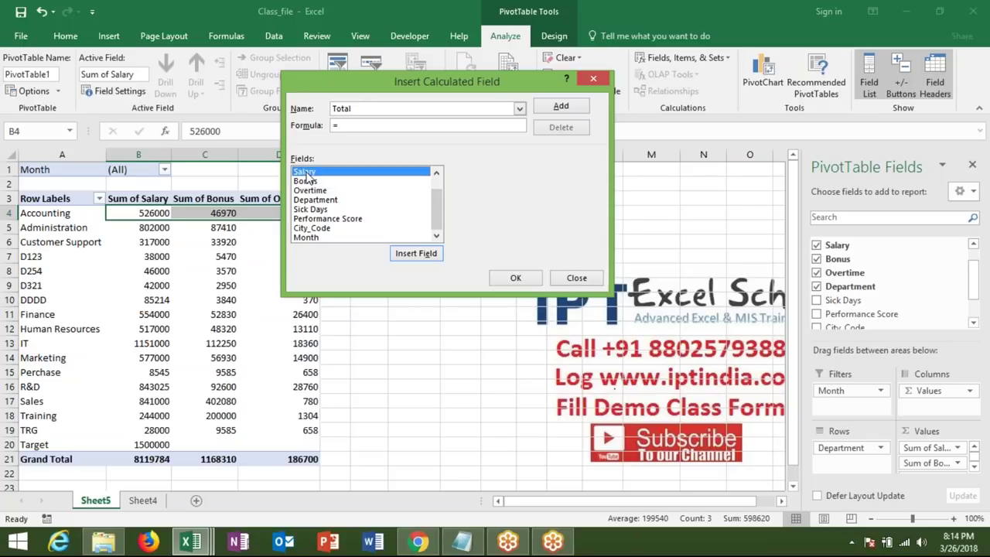
click(414, 256)
text(+)
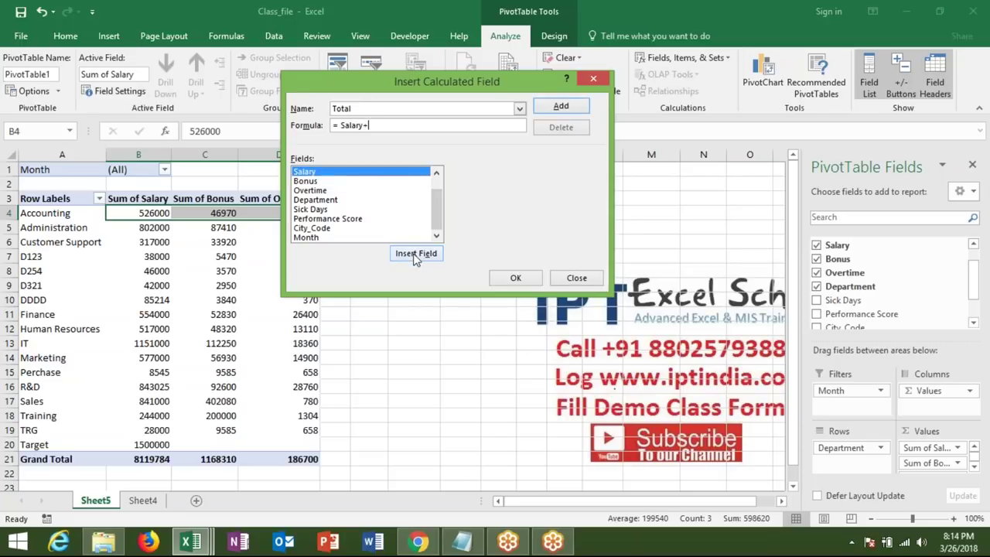
click(308, 182)
click(437, 261)
text(+)
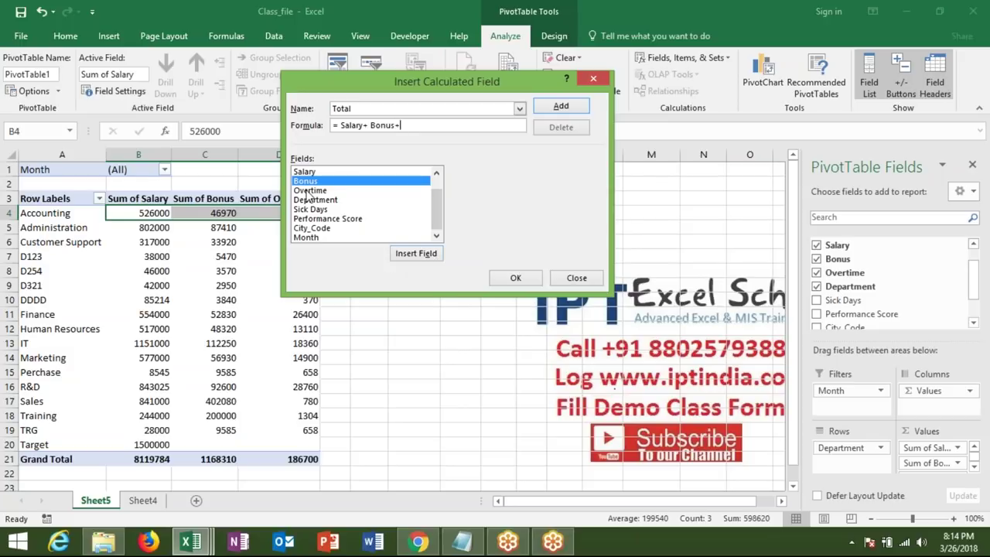
click(309, 190)
click(430, 255)
Add the Total field to the pivot and select its Sum of Total values
click(561, 107)
click(514, 280)
click(352, 215)
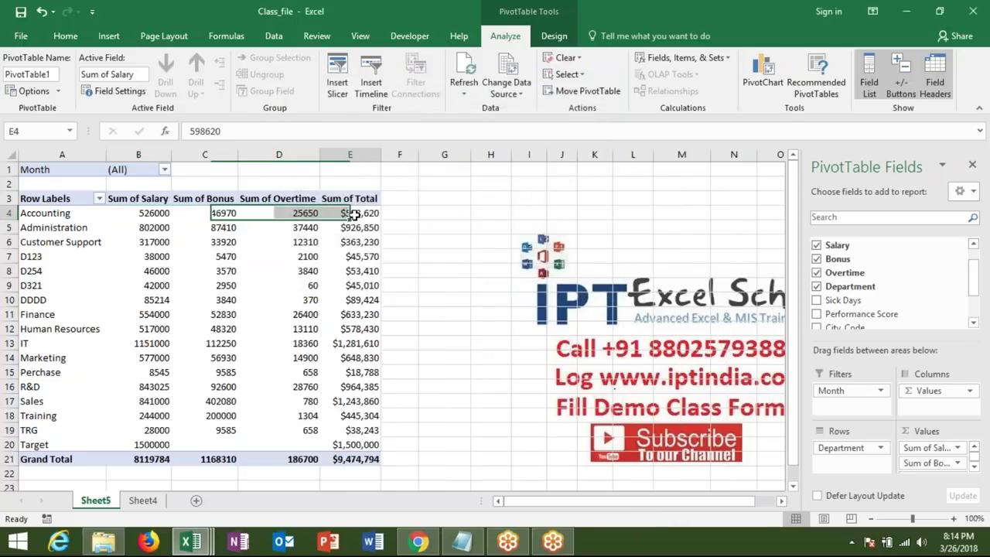
drag(352, 214, 351, 444)
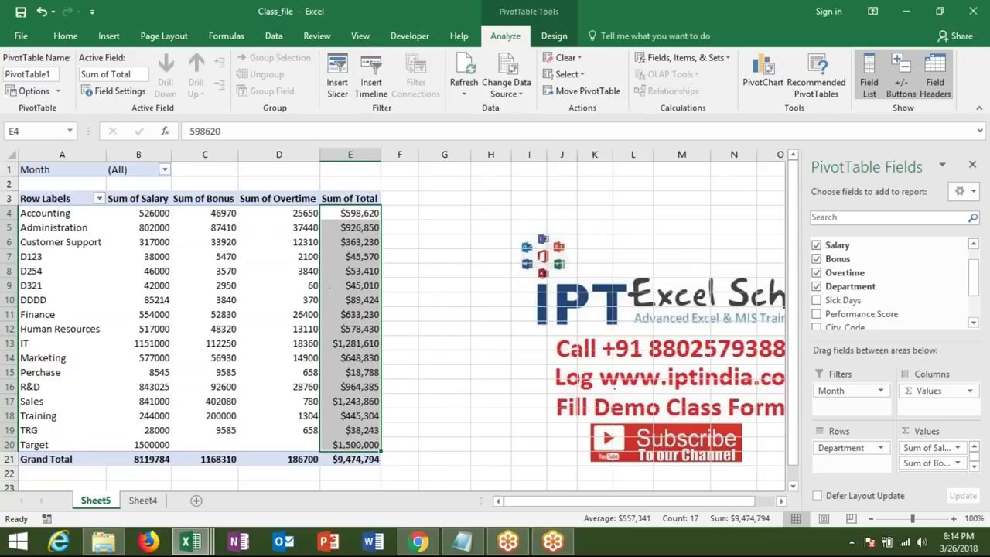
Create a calculated field TAX as =Total*18%, correcting a mistyped 12%, and add it to the pivot
click(693, 63)
click(677, 74)
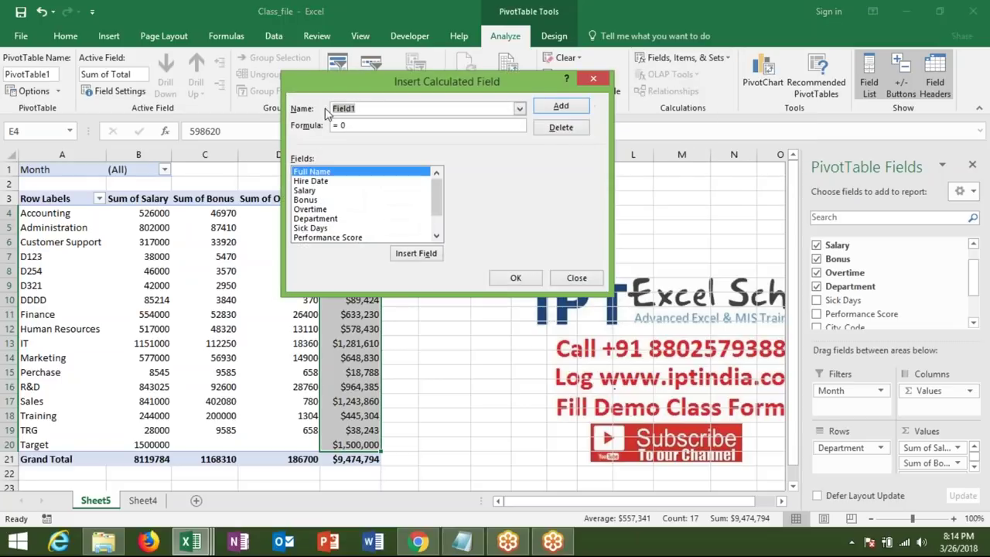
text(TAX)
click(365, 126)
key(BackSpace)
key(BackSpace)
drag(438, 196, 439, 234)
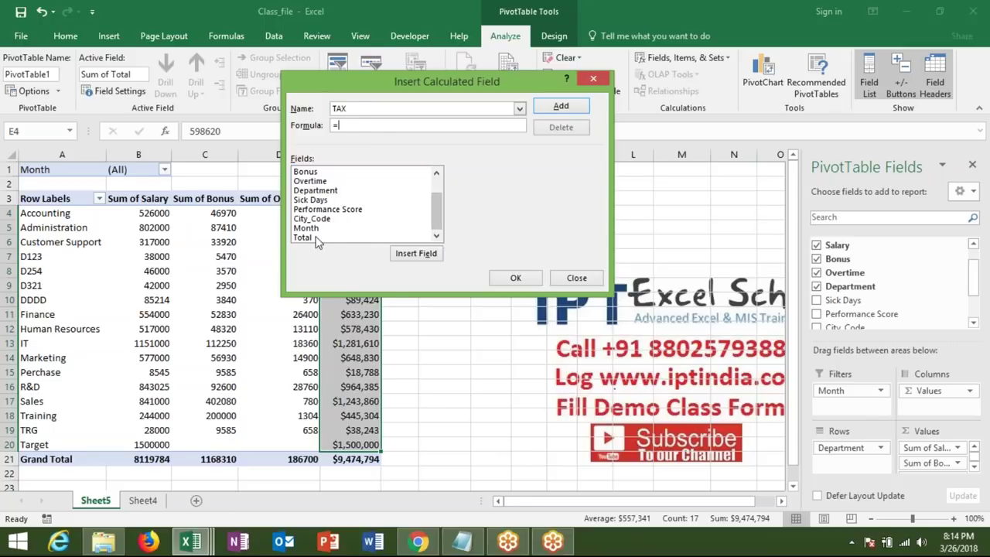
click(317, 237)
click(408, 255)
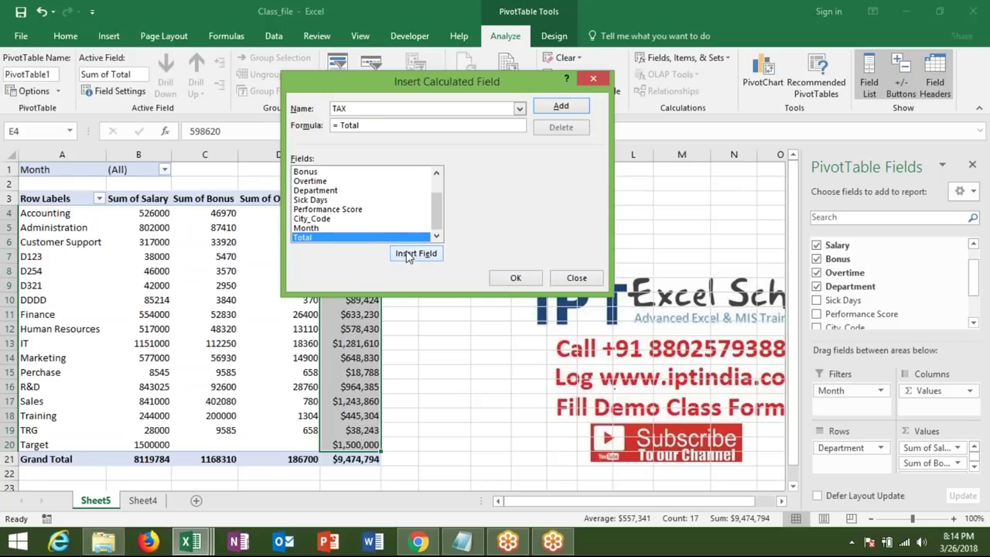
text(12)
text(%)
key(BackSpace)
key(BackSpace)
text(8%)
click(560, 106)
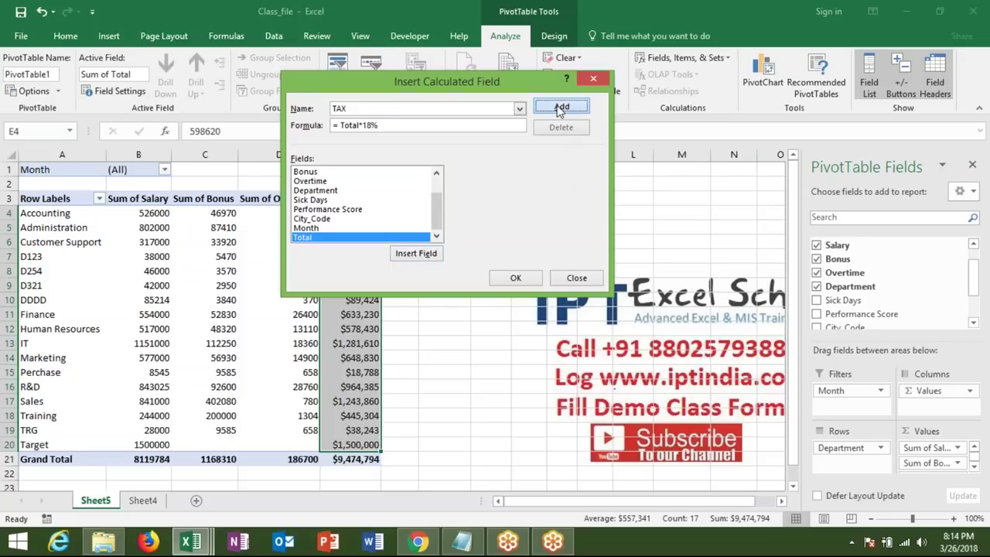
click(513, 277)
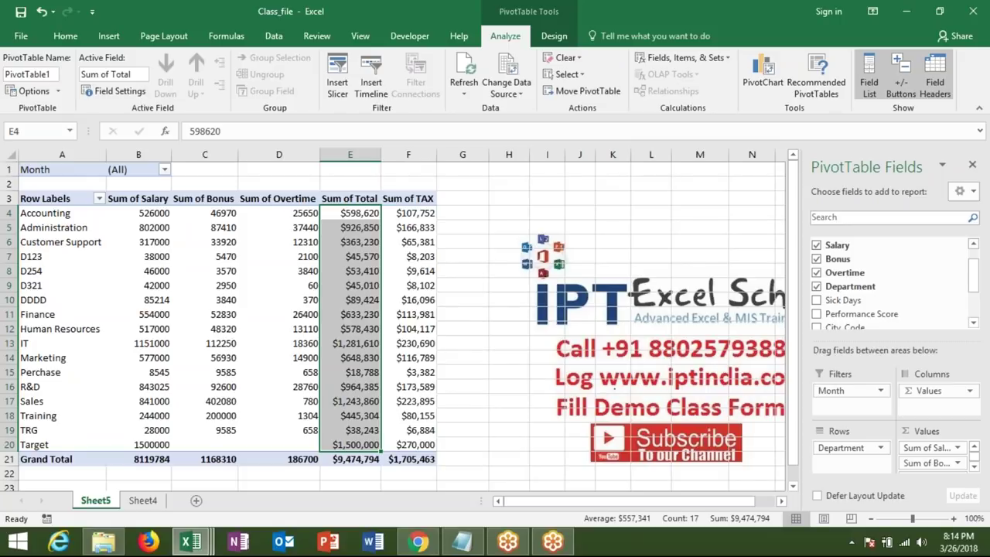
click(405, 213)
mouse_move(410, 227)
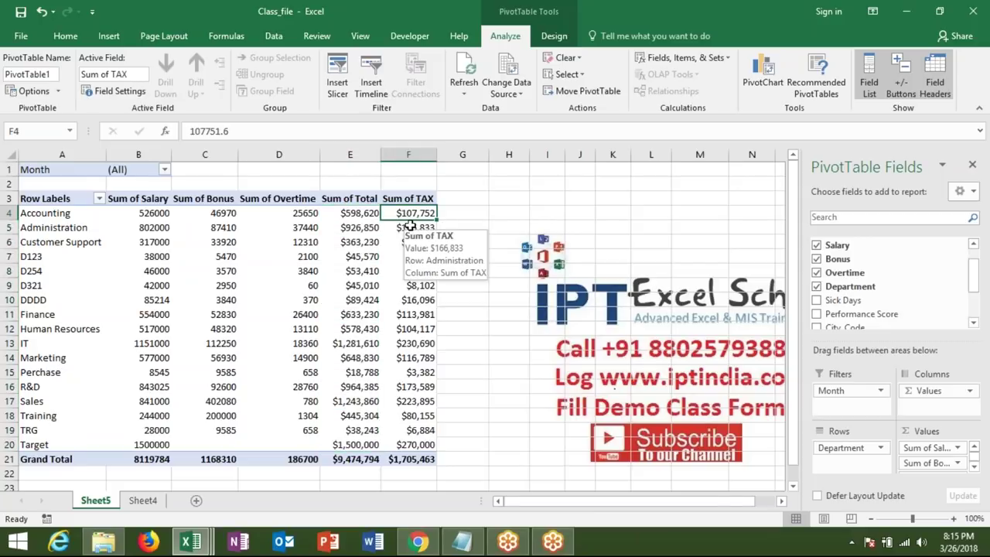
key(ctrl+shift+Down)
key(shift+Up)
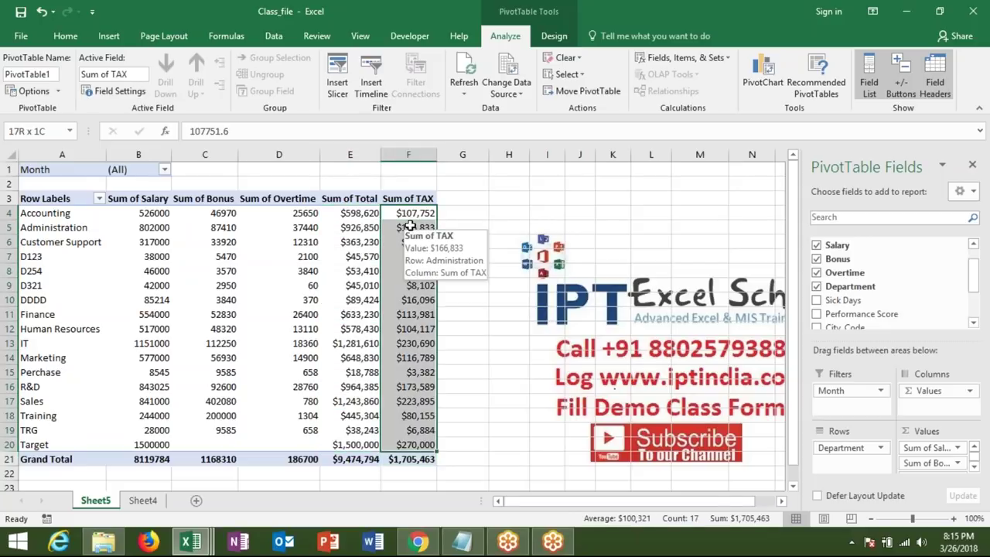
click(65, 35)
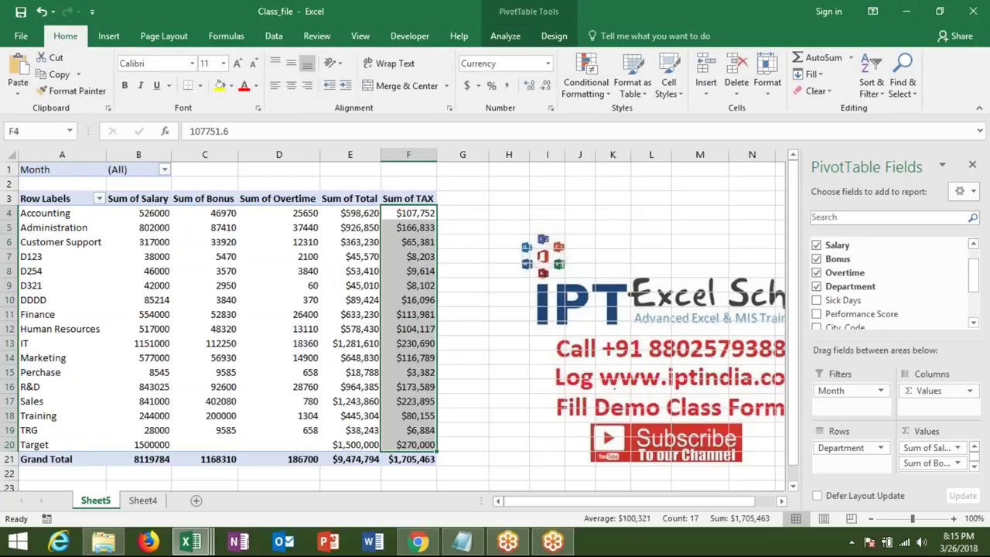
click(528, 85)
click(527, 86)
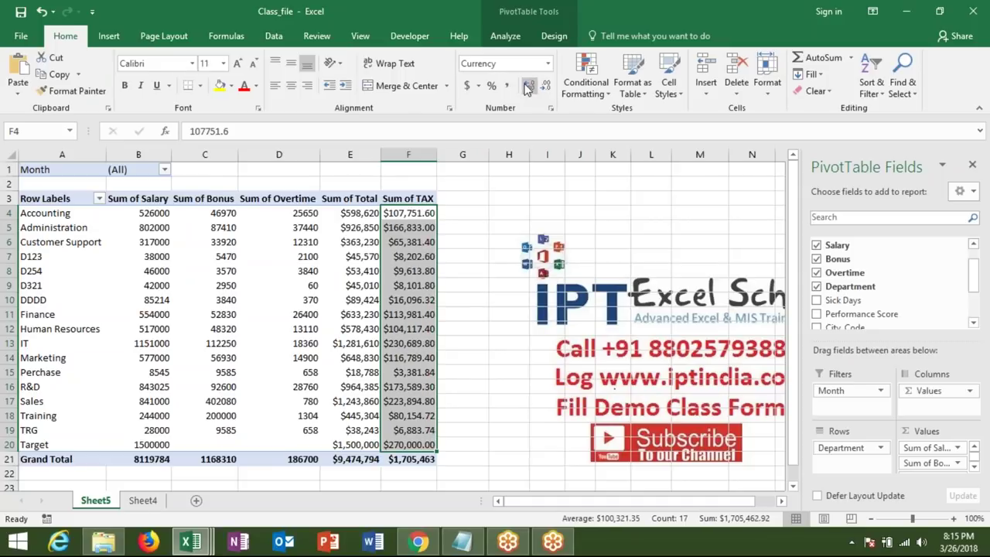
click(413, 219)
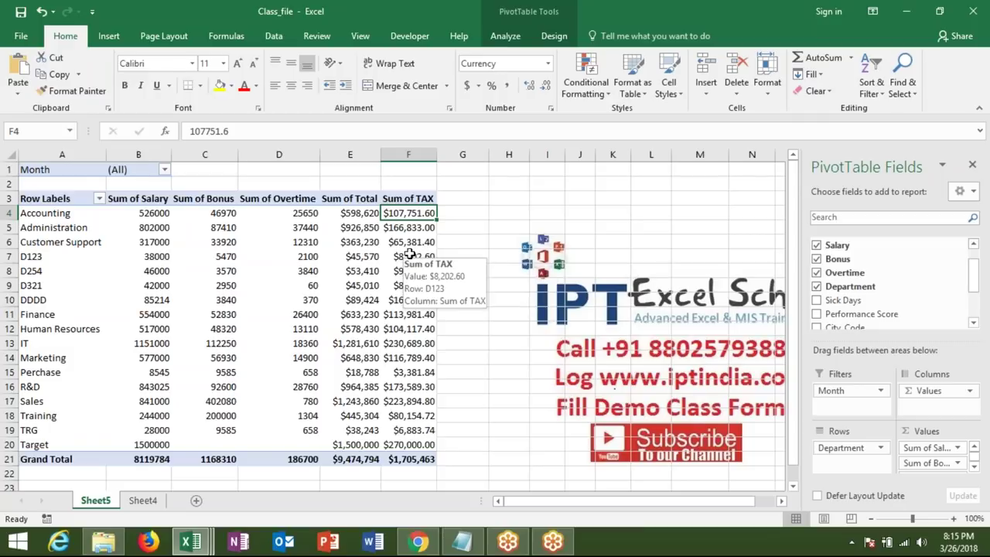
Drop Sum of Salary, Sum of Bonus and Sum of Overtime from Values, then view Sheet4's data
mouse_move(408, 256)
click(141, 502)
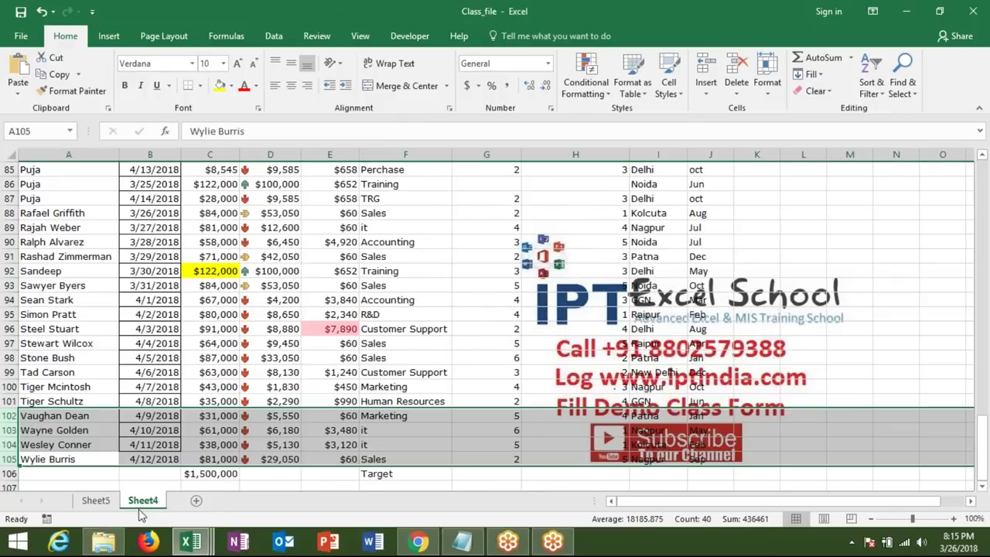
click(96, 501)
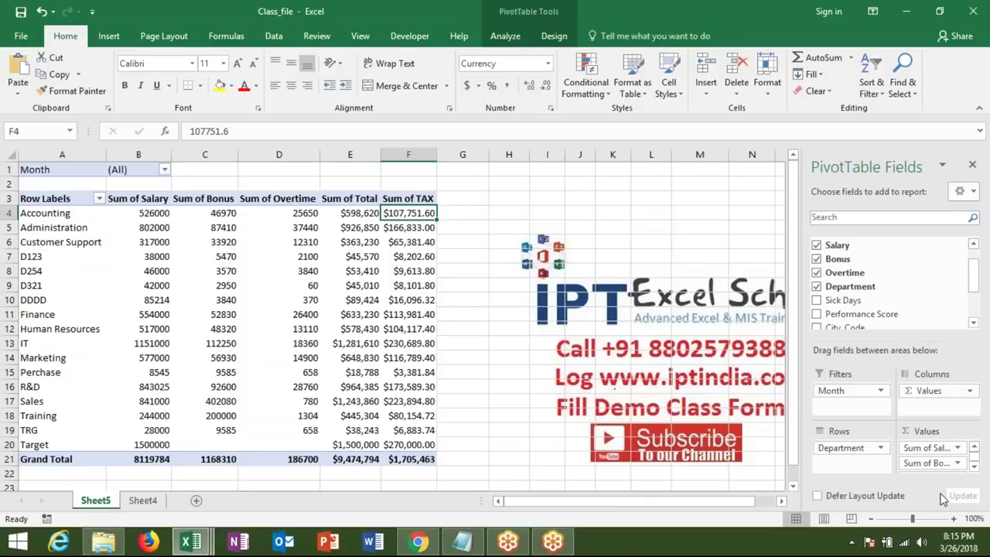
click(931, 451)
drag(932, 451, 902, 303)
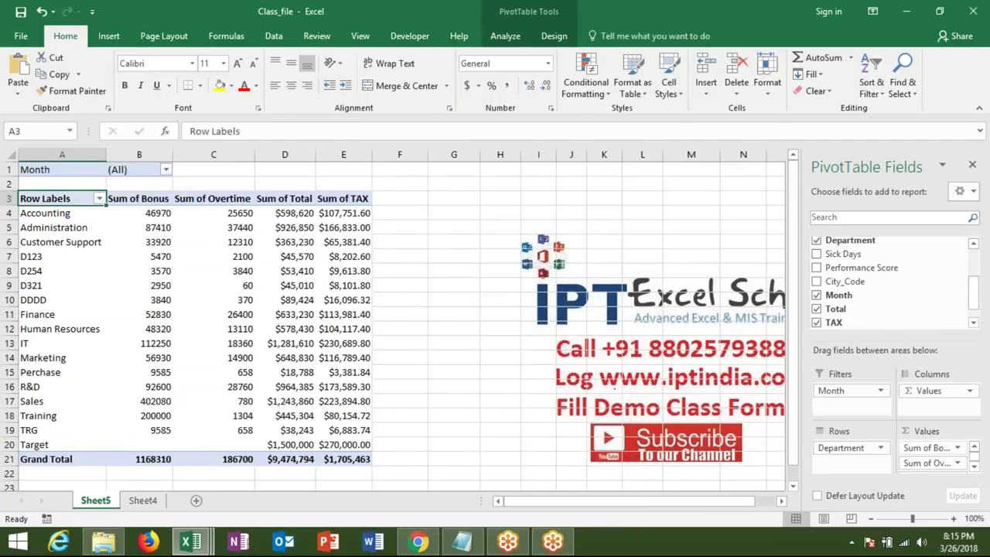
drag(928, 448, 920, 295)
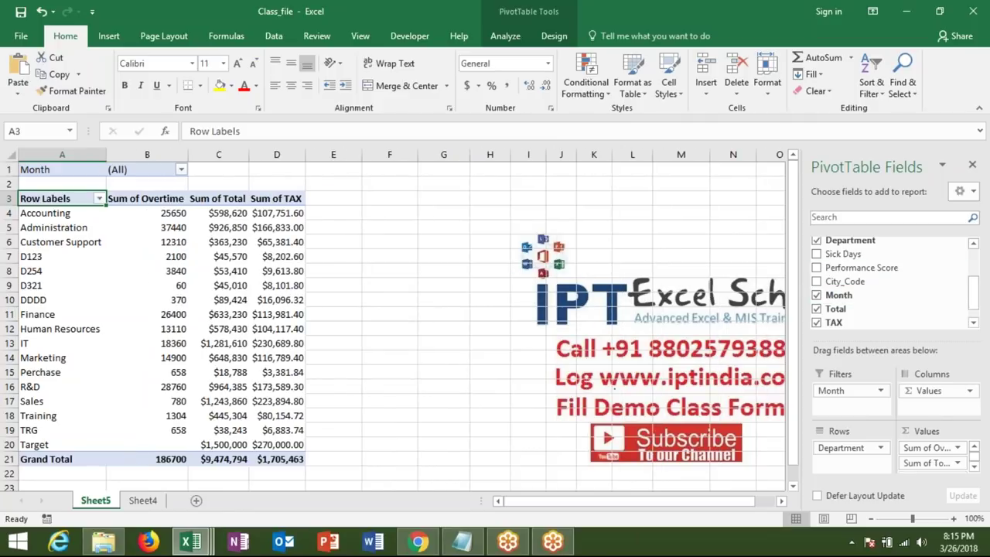
drag(917, 456, 905, 270)
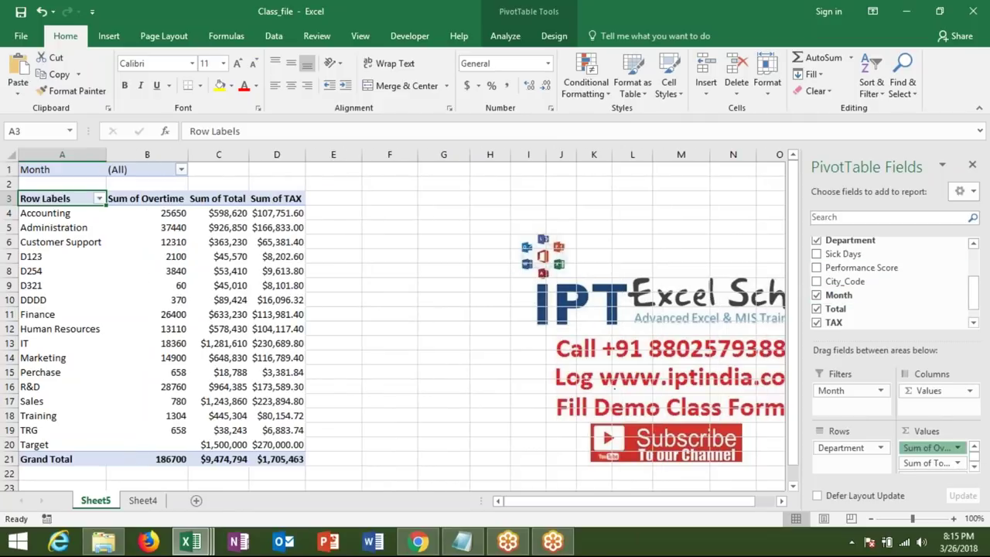
click(136, 198)
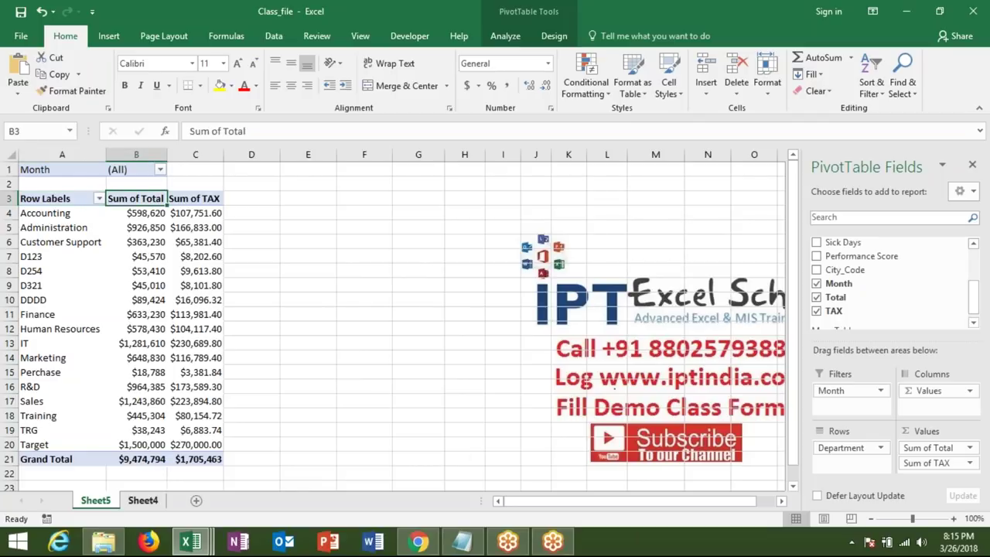
click(143, 500)
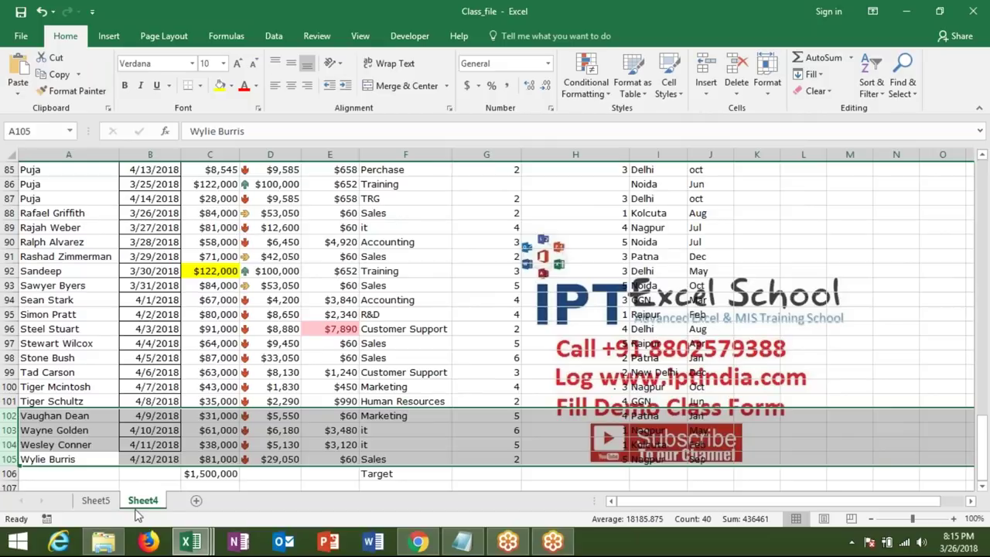
Go back to Sheet5's pivot and select the Accounting TAX value in C4
click(96, 501)
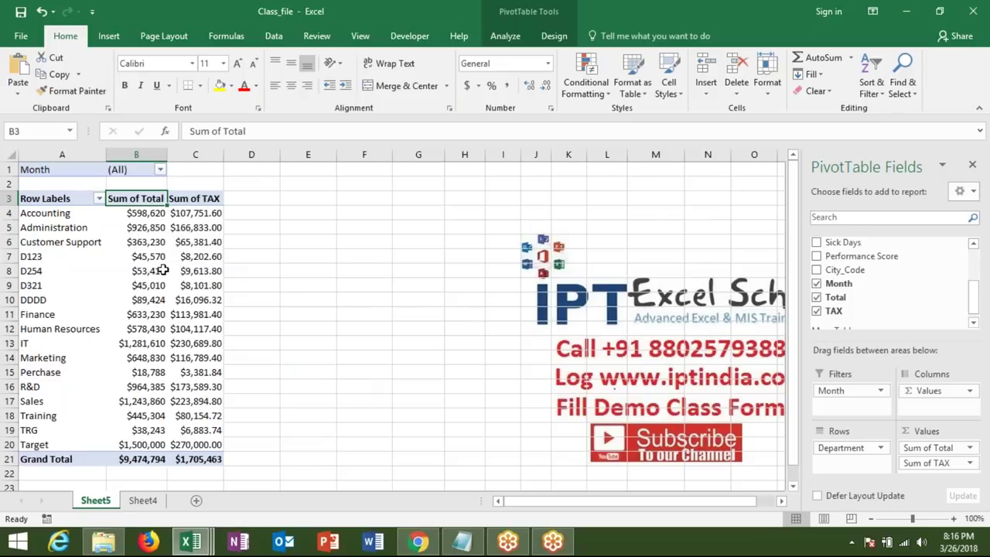
click(215, 219)
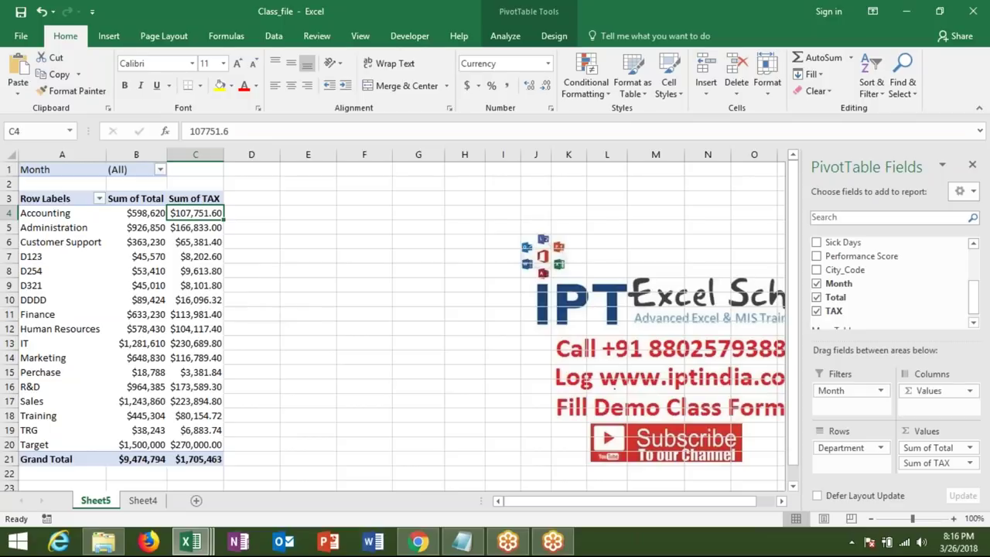
Start a new calculated field named RTAX with the formula box cleared
click(522, 37)
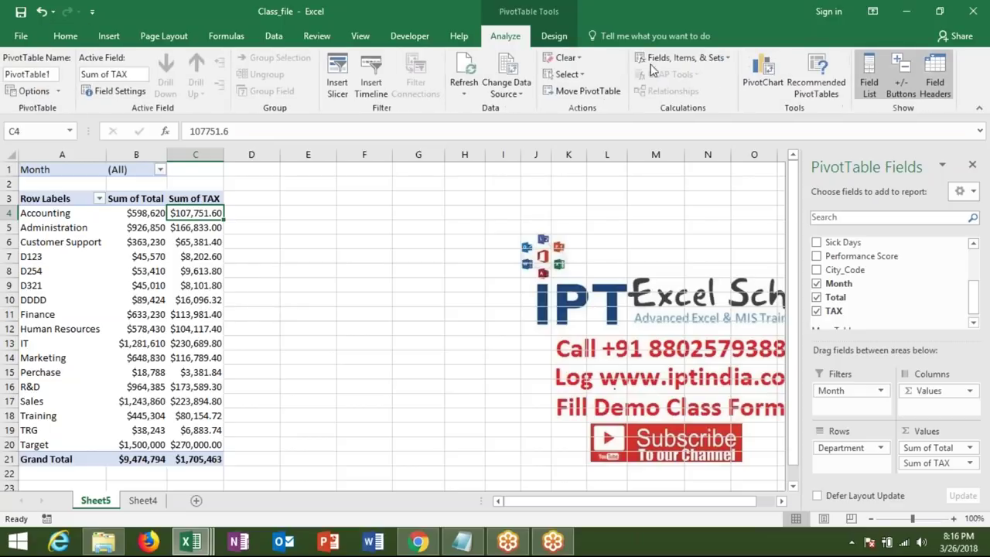
click(683, 58)
click(670, 77)
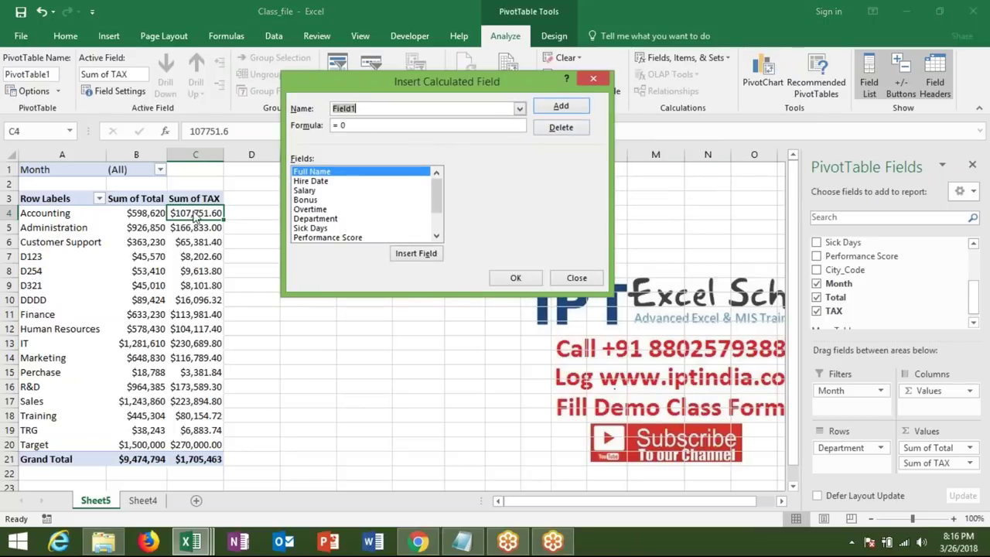
text(T)
key(BackSpace)
text(RT)
text(AX)
click(356, 125)
key(BackSpace)
key(BackSpace)
Enter the formula =ROUND(TAX,0), removing a wrongly inserted field, and add RTAX
text(round)
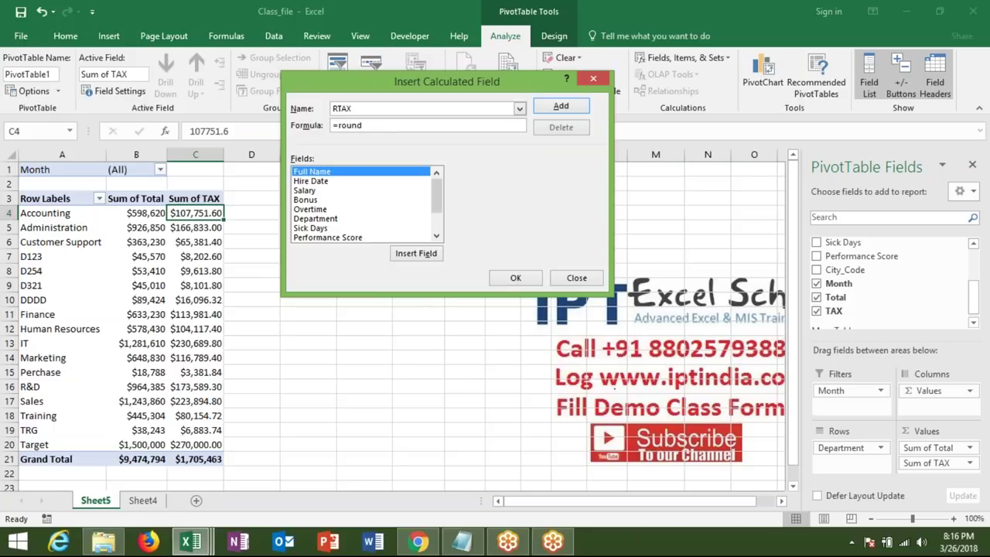
text(()
click(362, 239)
click(413, 252)
key(BackSpace)
key(BackSpace)
key(BackSpace)
key(BackSpace)
key(BackSpace)
key(BackSpace)
key(BackSpace)
key(BackSpace)
key(BackSpace)
key(BackSpace)
key(BackSpace)
key(BackSpace)
key(BackSpace)
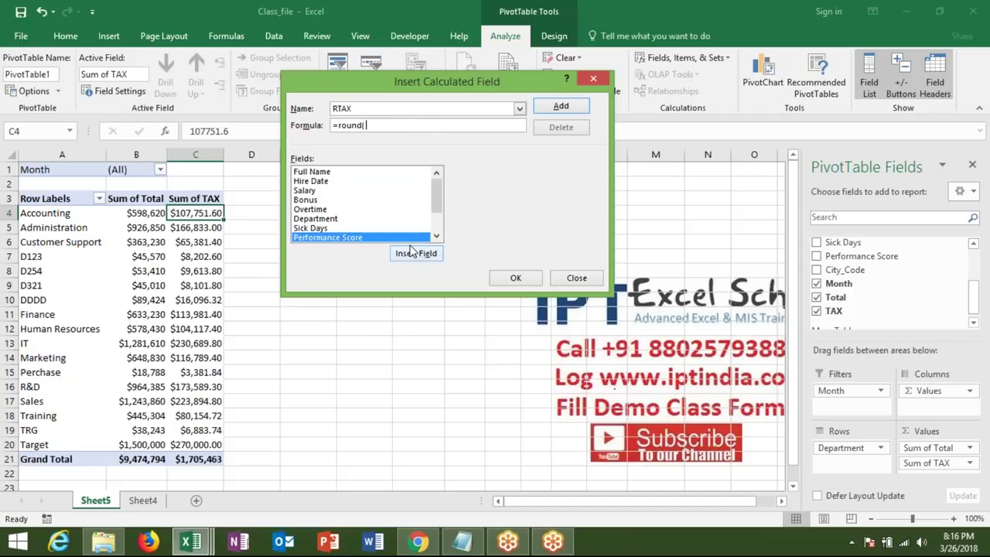
drag(438, 210, 438, 229)
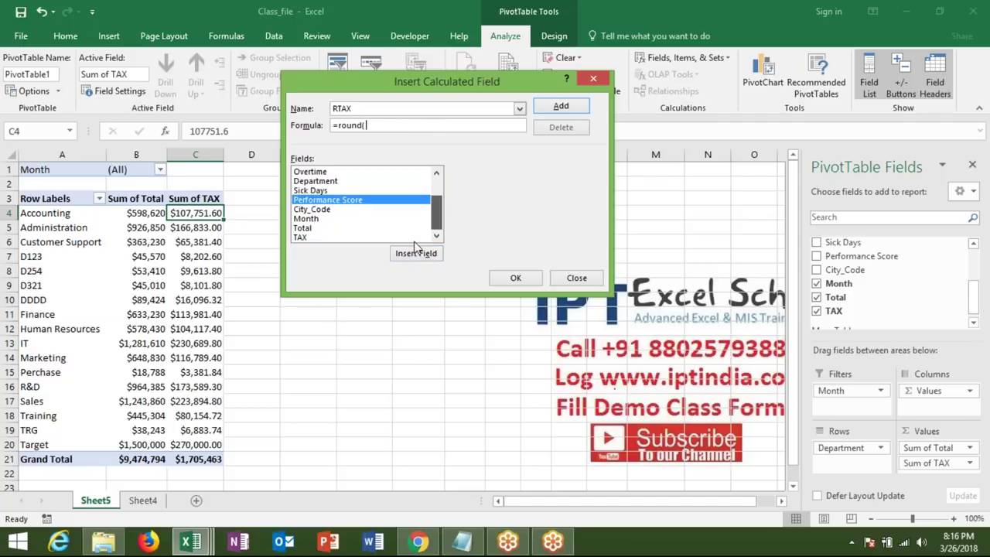
click(368, 238)
click(395, 257)
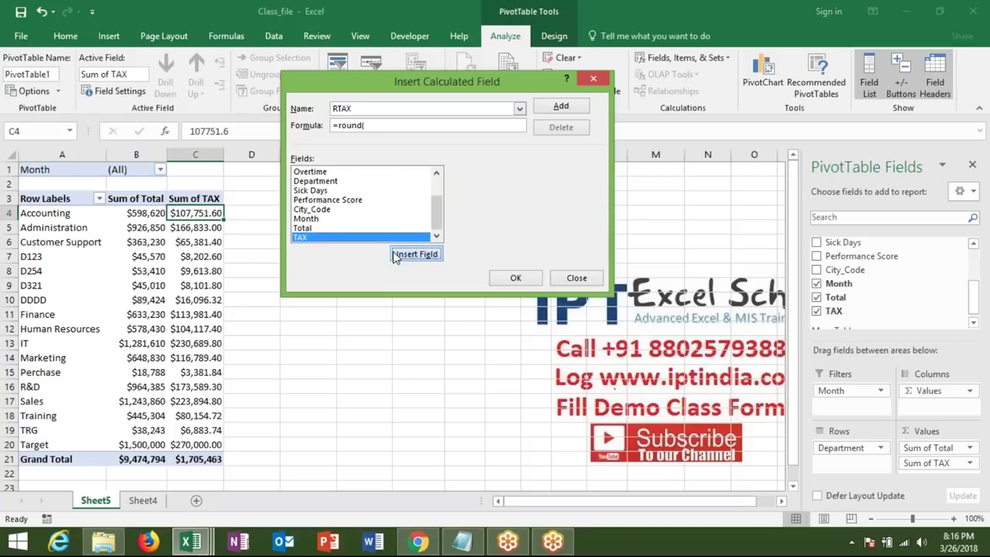
text( TAX,0)
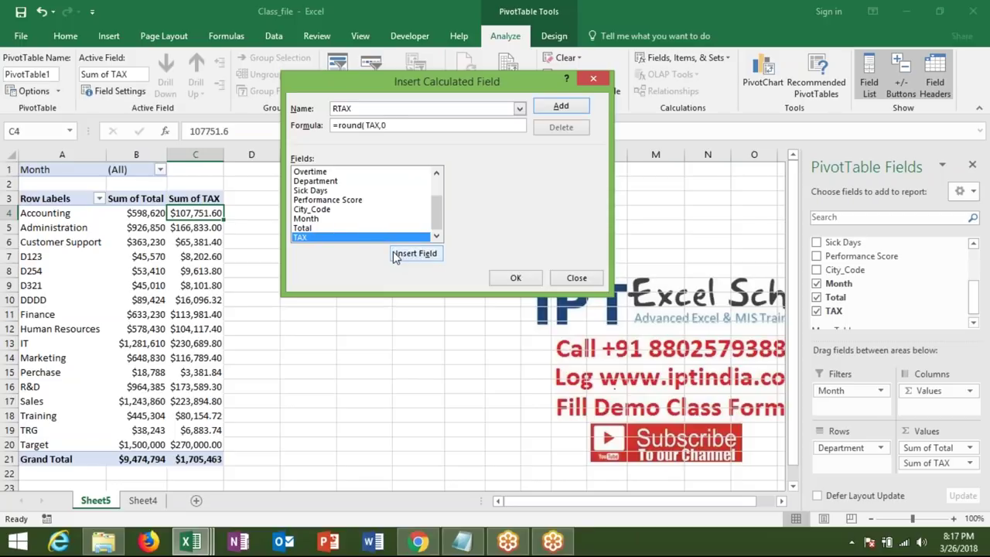
text())
click(561, 106)
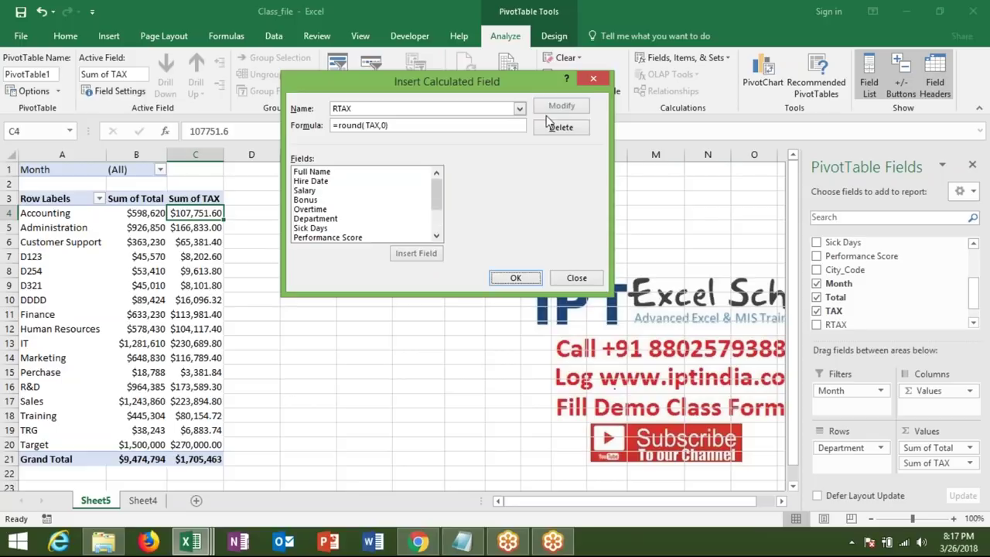
Add the RTAX field to the pivot as Sum of RTAX and check the Administration value in D5
click(515, 279)
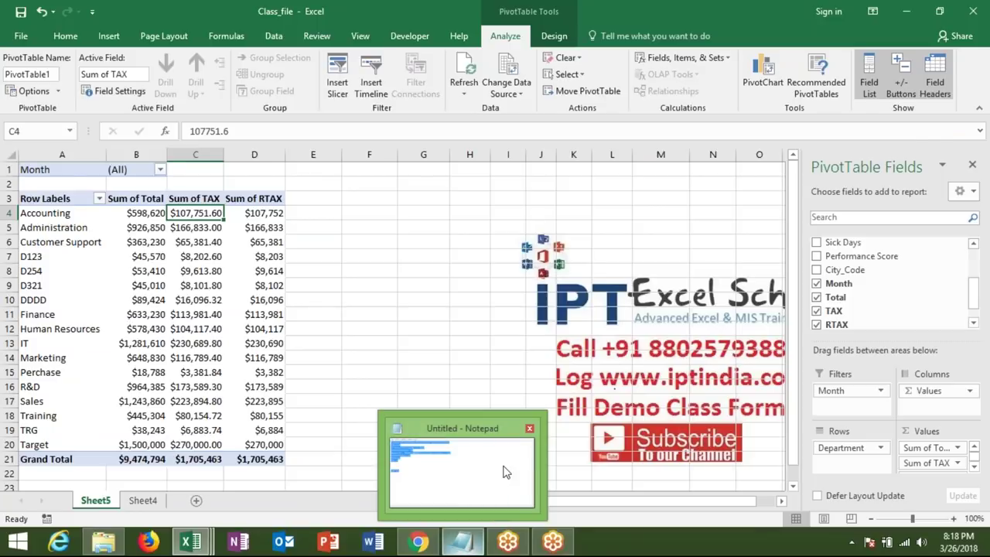
mouse_move(263, 242)
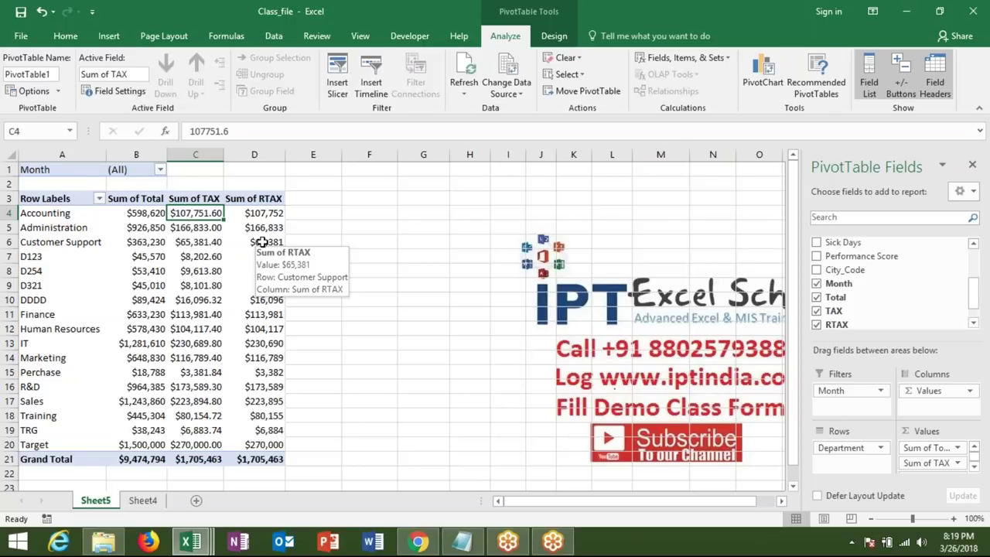
click(248, 227)
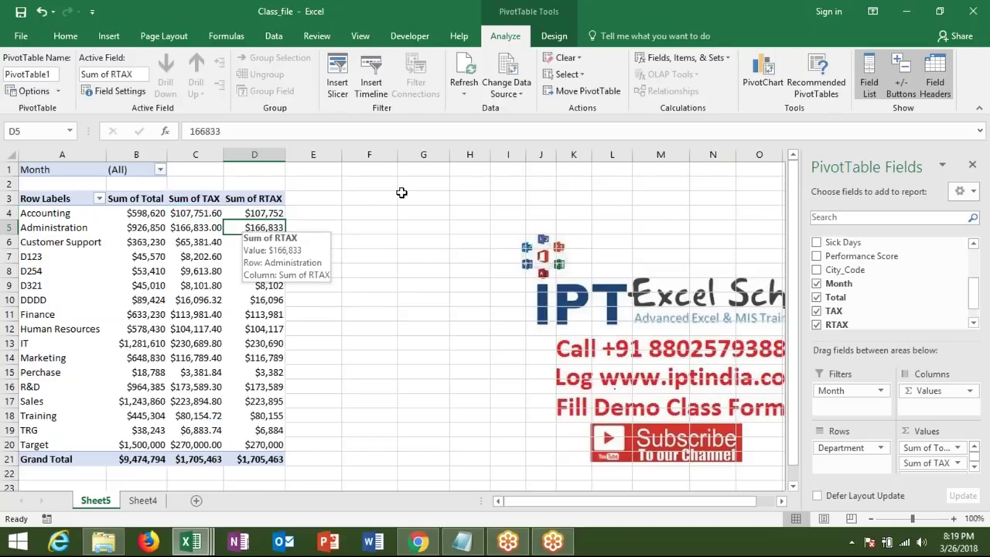
List the Total, TAX and RTAX calculated field formulas on a new Sheet6
click(692, 62)
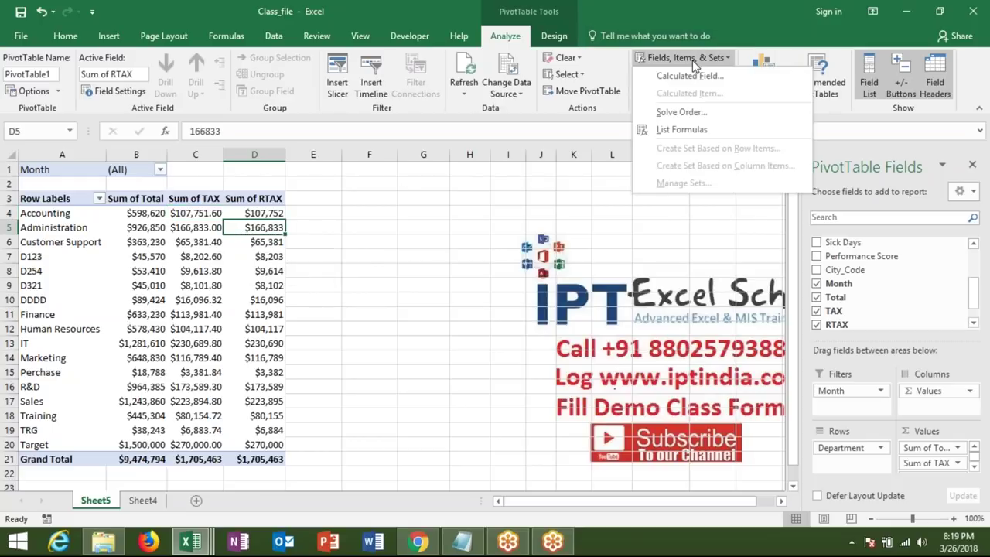
click(681, 129)
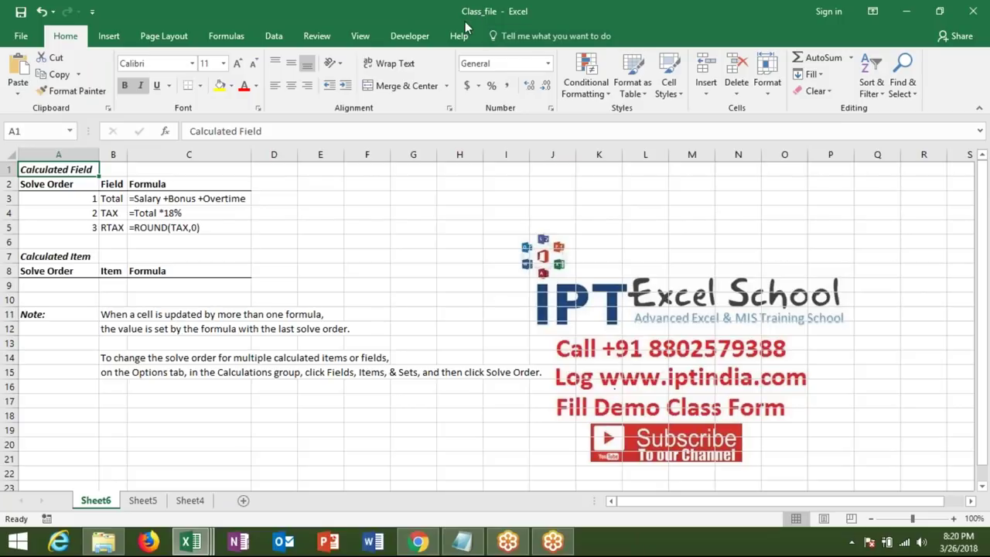
Minimize the Excel window to show the desktop
click(906, 11)
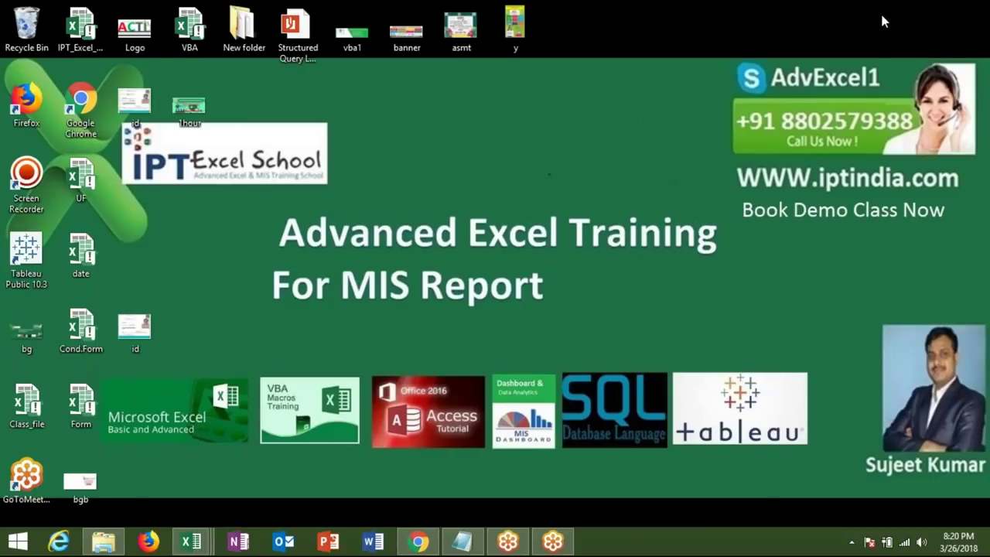